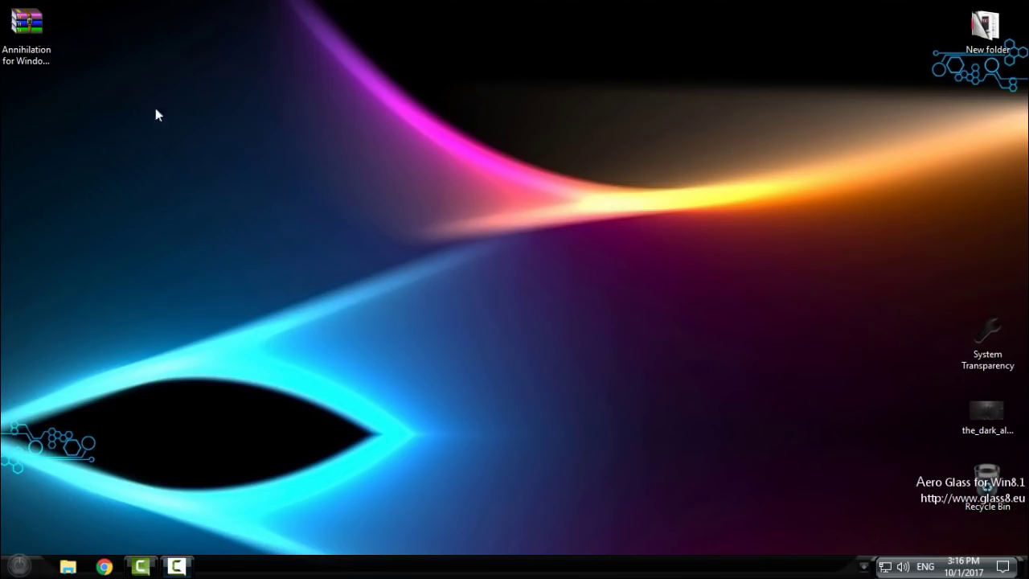
Extract the Annihilation for Windows 10 Creators Update archive into its own folder on the desktop
click(33, 41)
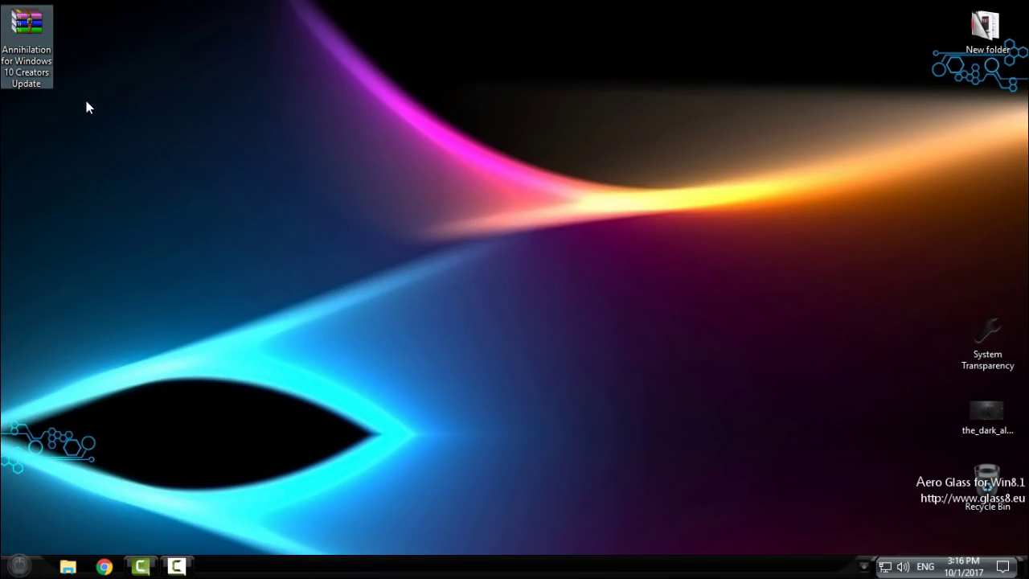
right_click(38, 49)
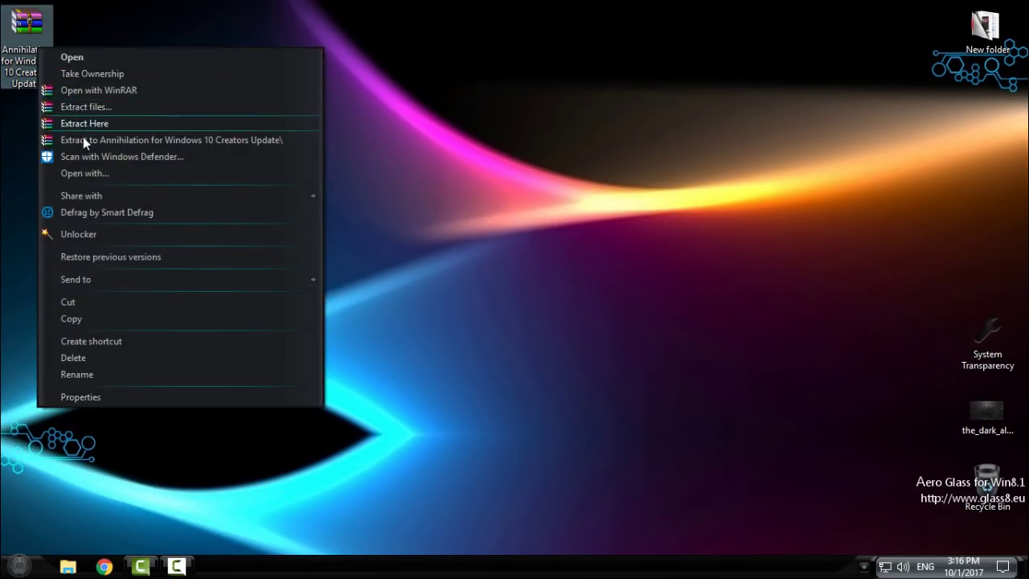
click(111, 140)
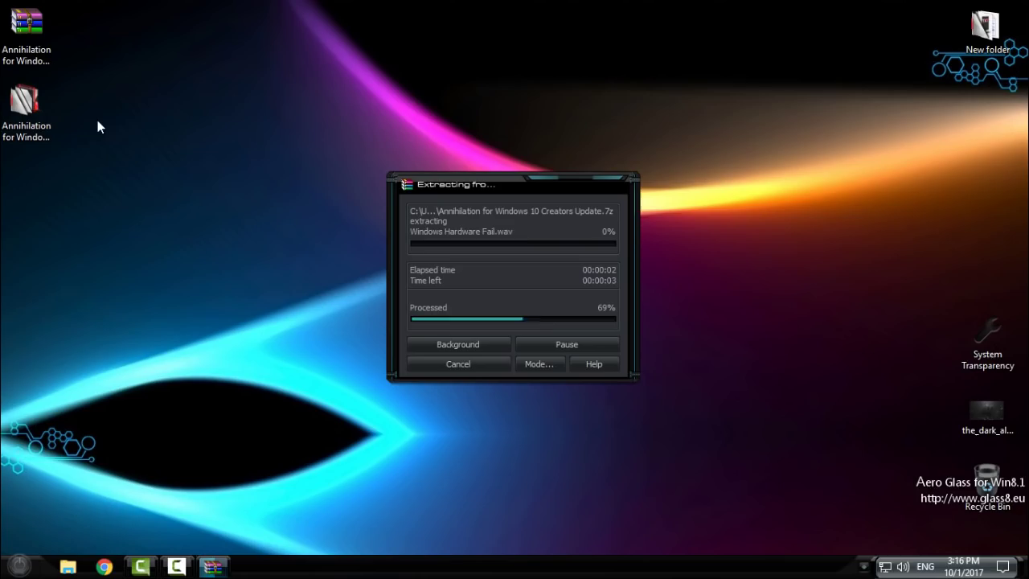
Open the Extras folder inside the extracted Annihilation for Windows 10 Creators Update folder
click(28, 117)
double_click(28, 117)
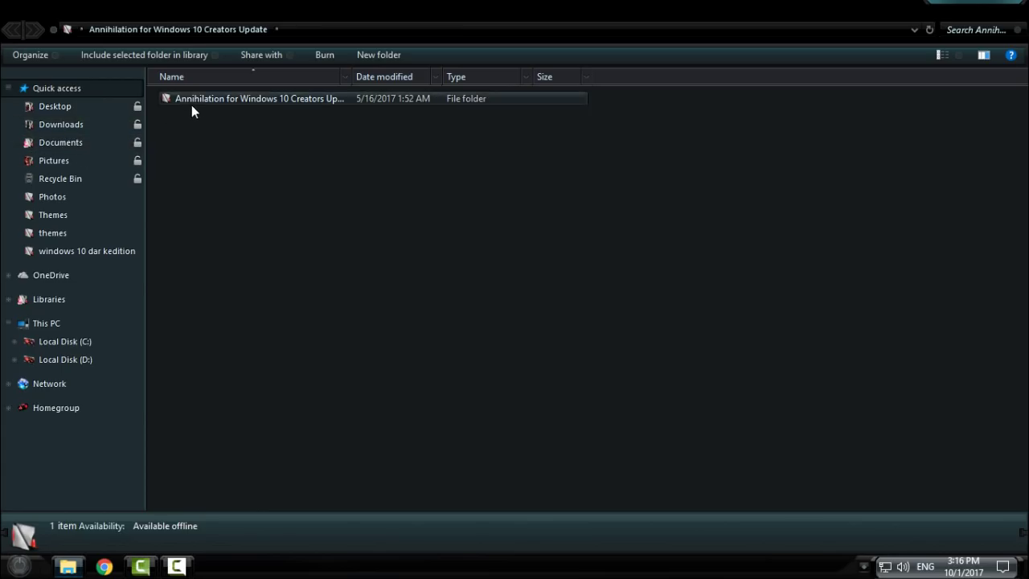
click(193, 106)
double_click(194, 104)
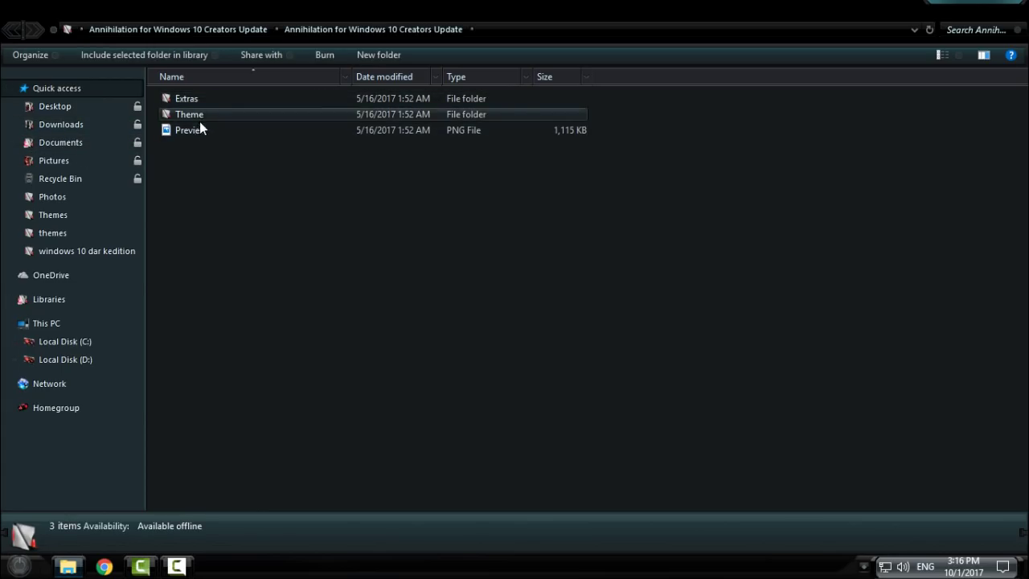
double_click(218, 97)
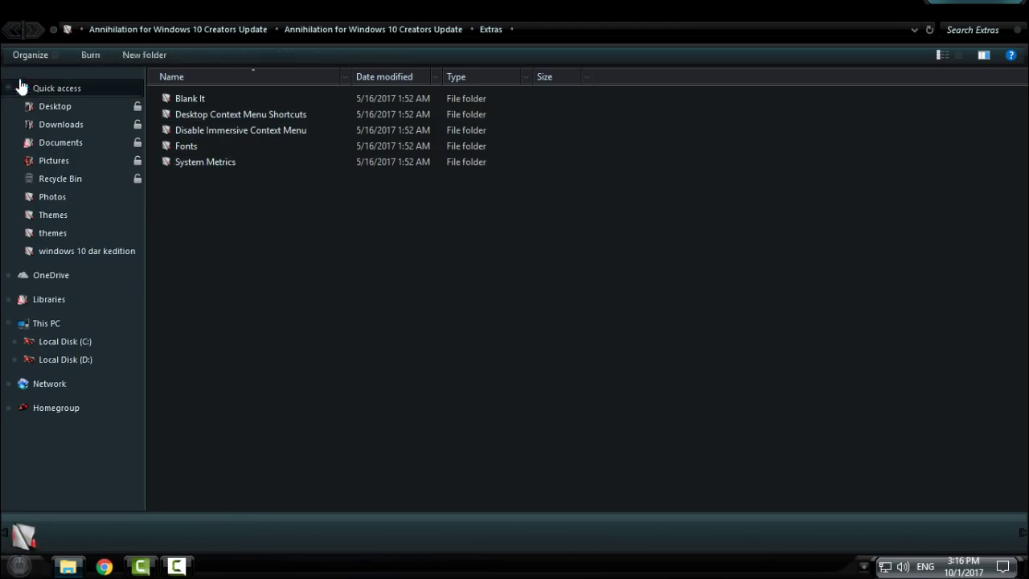
click(13, 30)
double_click(206, 99)
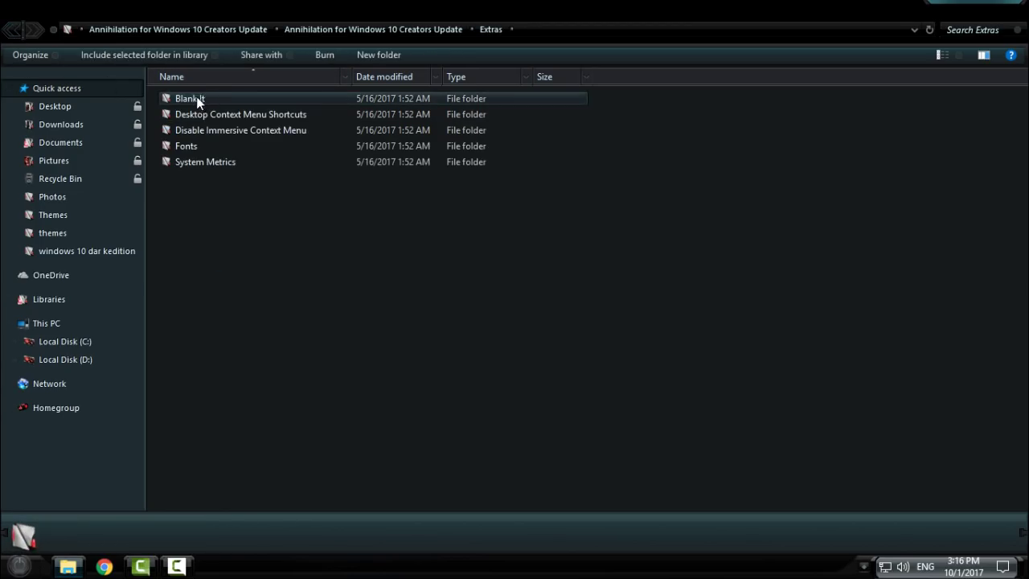
Examine the Blank ExplorerFrame, Blank It and Read Me files in the Blank It folder, and return to Extras
double_click(192, 100)
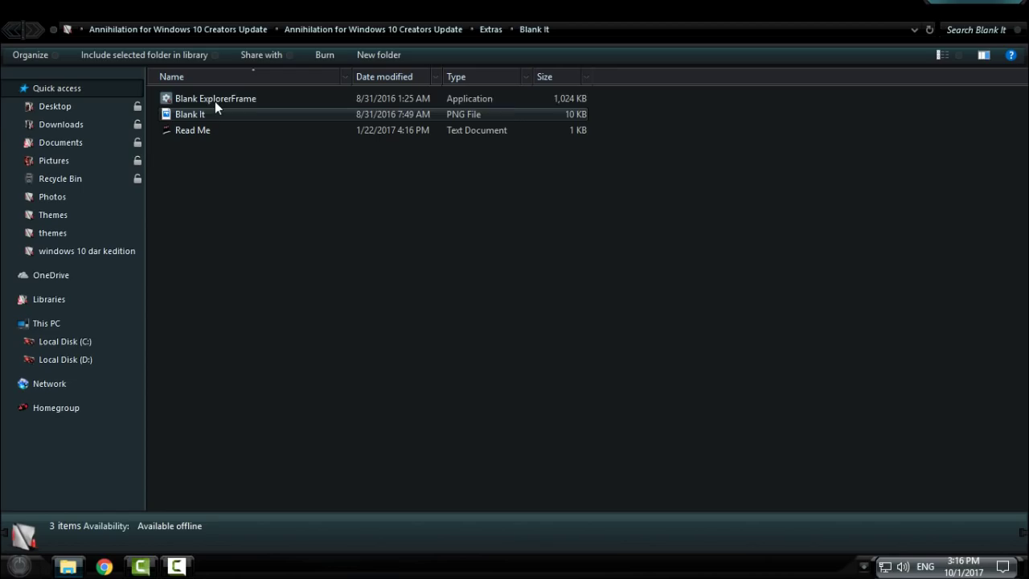
click(218, 99)
click(211, 114)
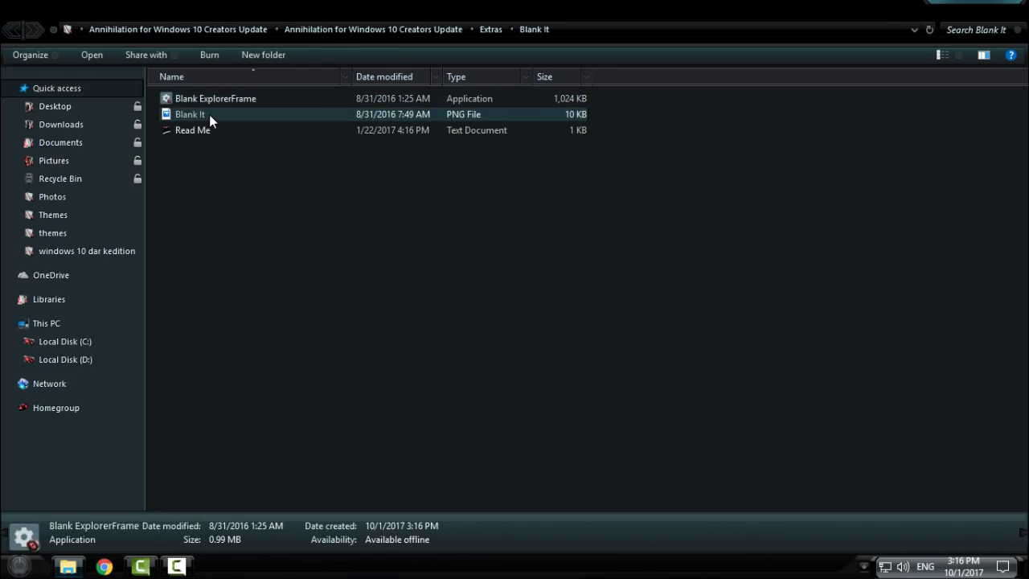
click(928, 31)
click(369, 100)
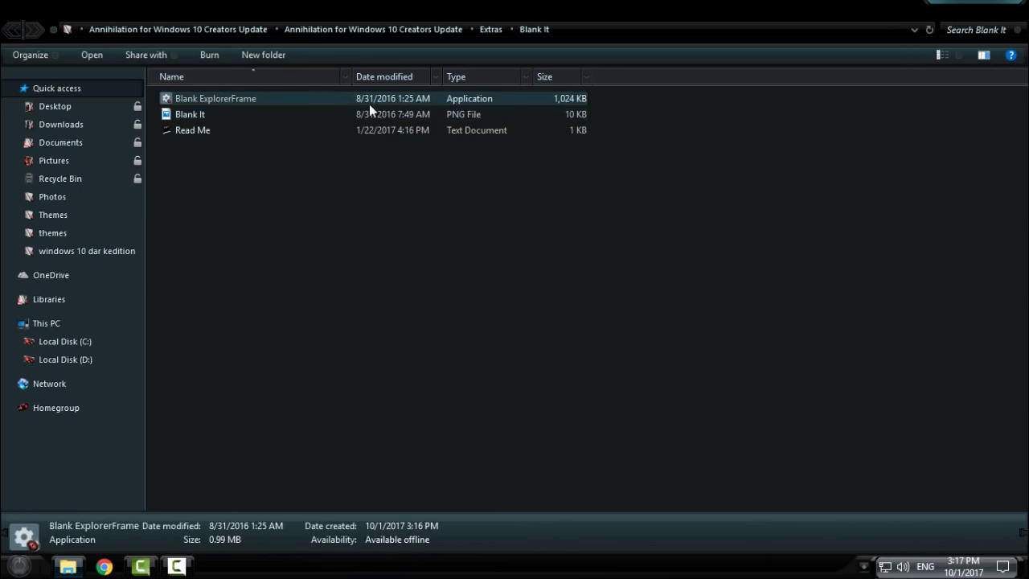
right_click(260, 175)
click(296, 253)
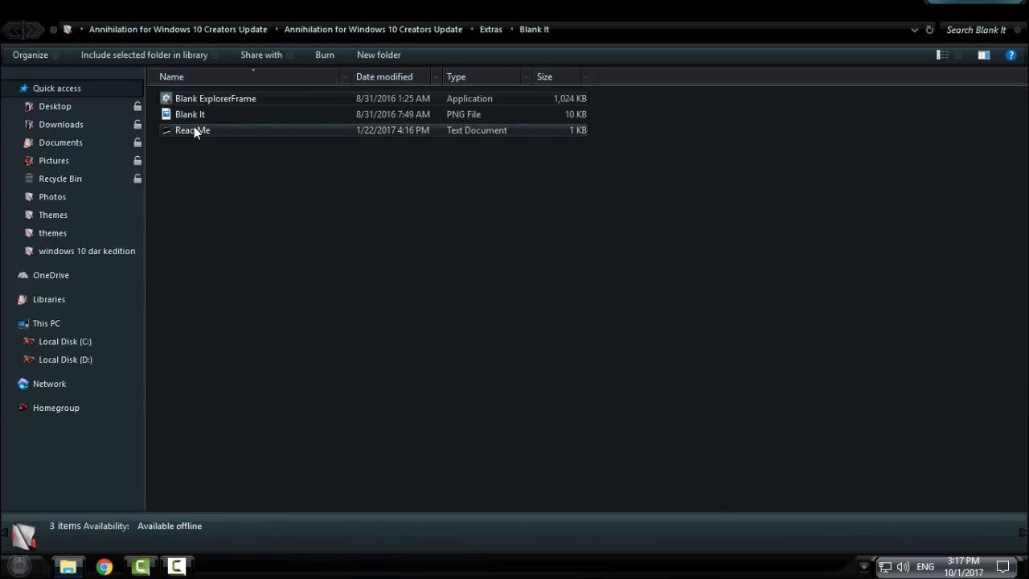
click(194, 128)
click(11, 30)
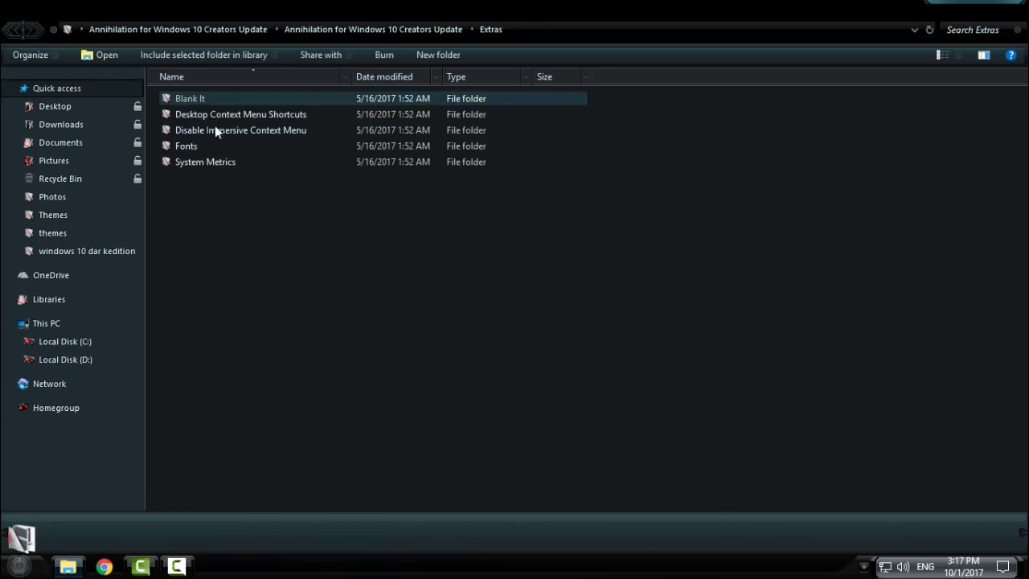
Open the Desktop Context Menu Shortcuts folder and examine the Add Classic Appearance and Add CP Desktop Context Menu registry files
double_click(239, 114)
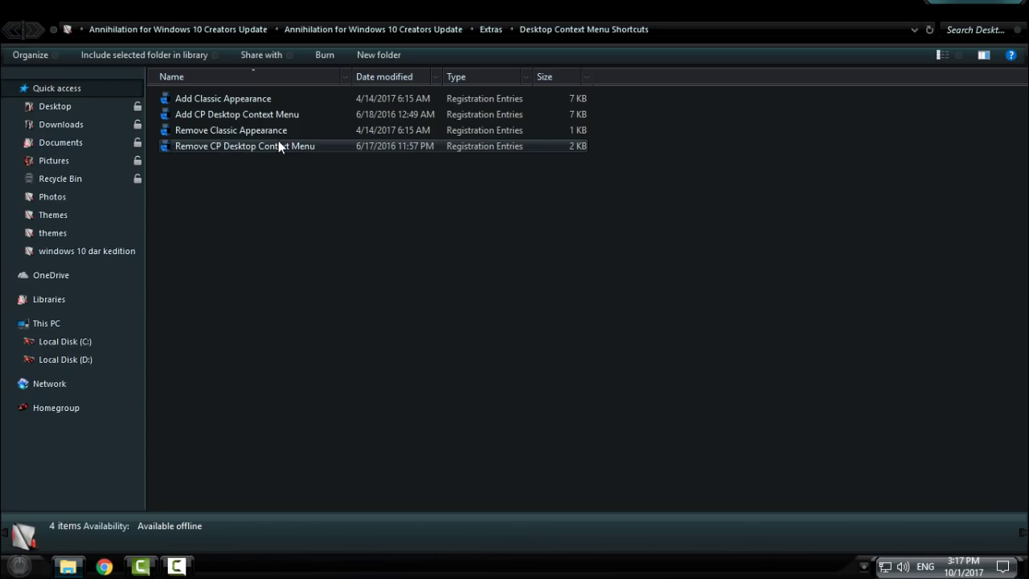
click(267, 101)
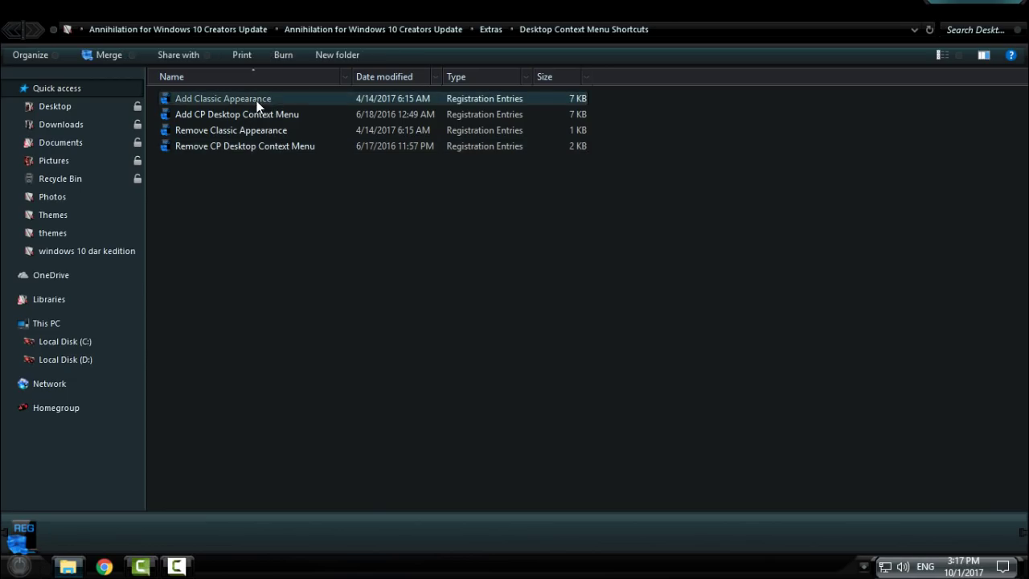
click(299, 115)
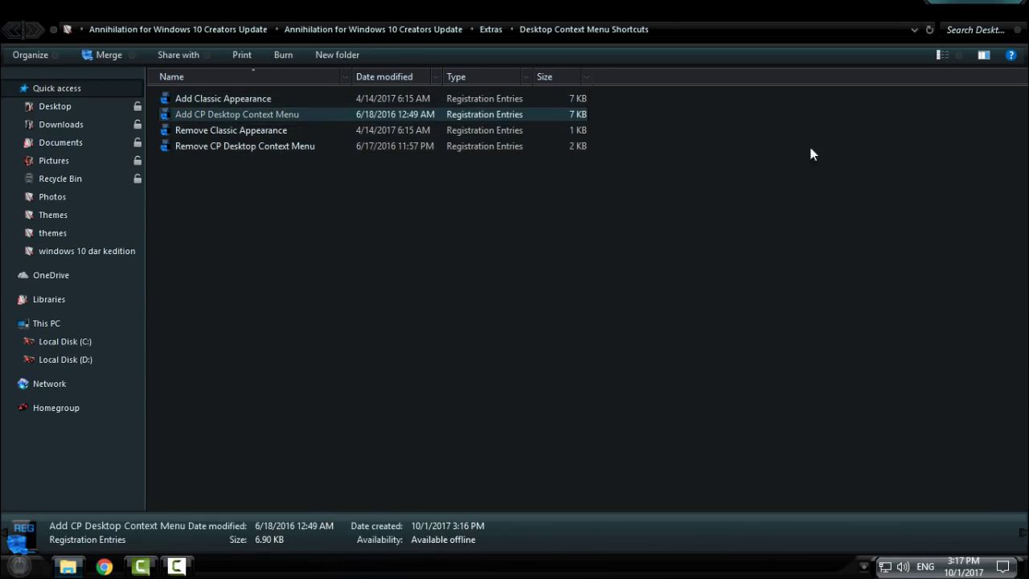
Examine the Appearance, Personalization and Control Panel submenus of the desktop's context menu, and return to the shortcuts folder
click(943, 5)
right_click(466, 139)
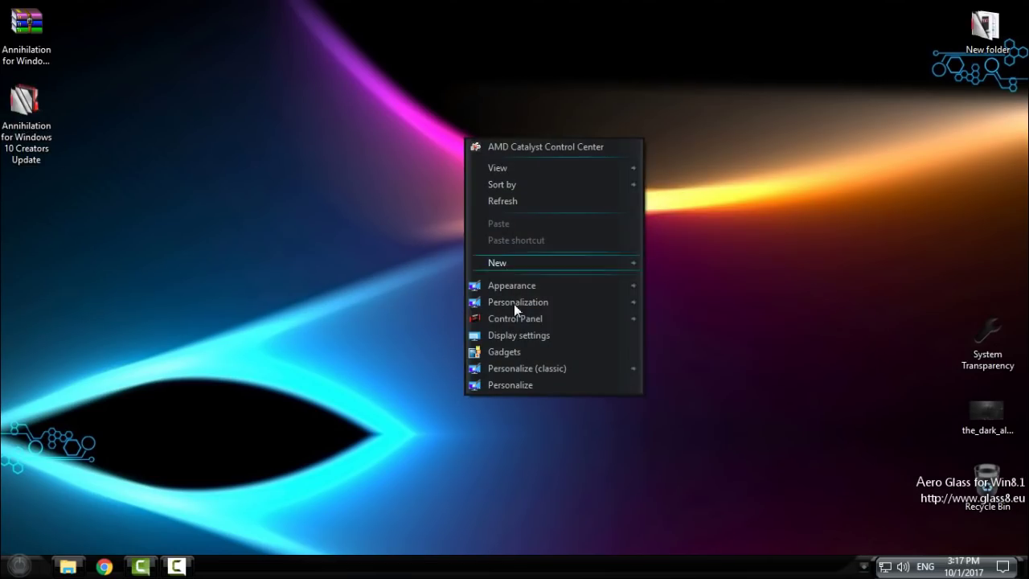
mouse_move(536, 288)
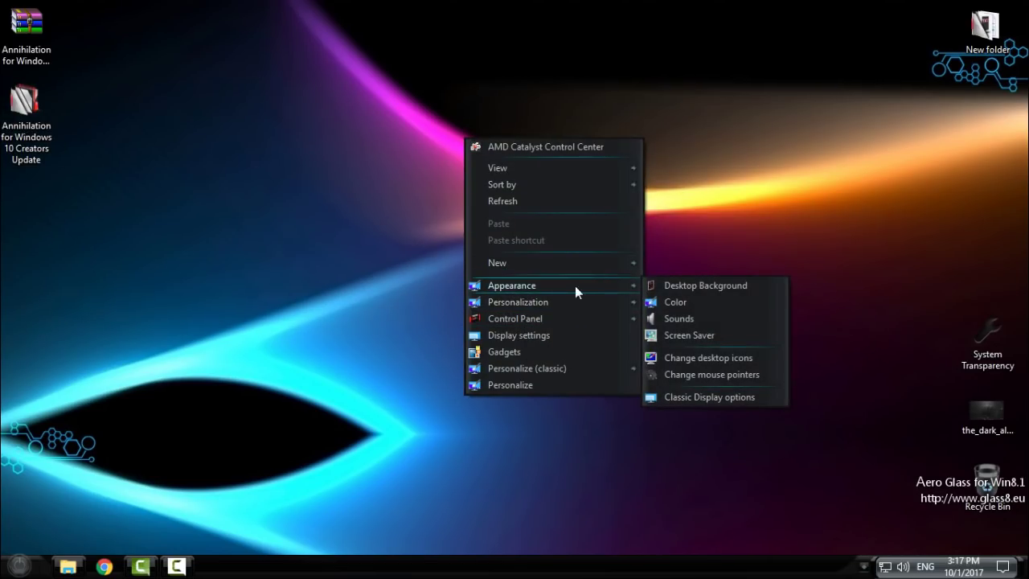
mouse_move(562, 303)
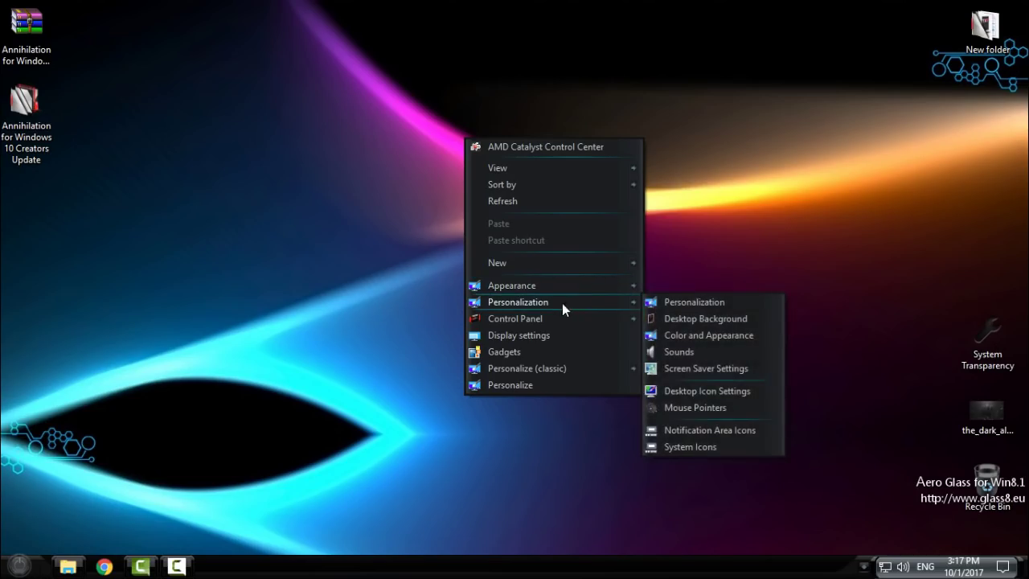
mouse_move(533, 316)
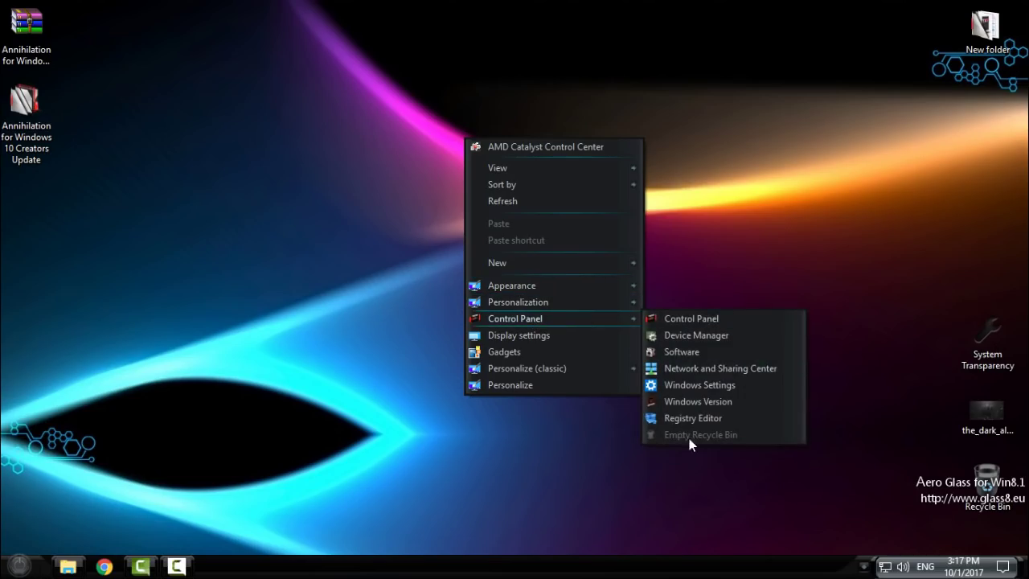
click(205, 386)
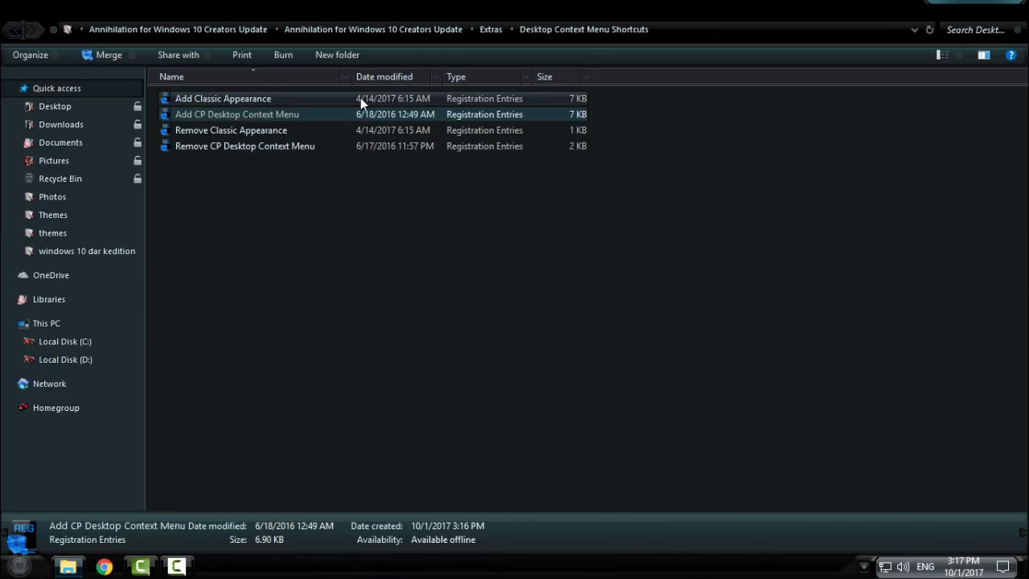
Look over the Remove Classic Appearance and Remove CP Desktop Context Menu registry files
click(361, 97)
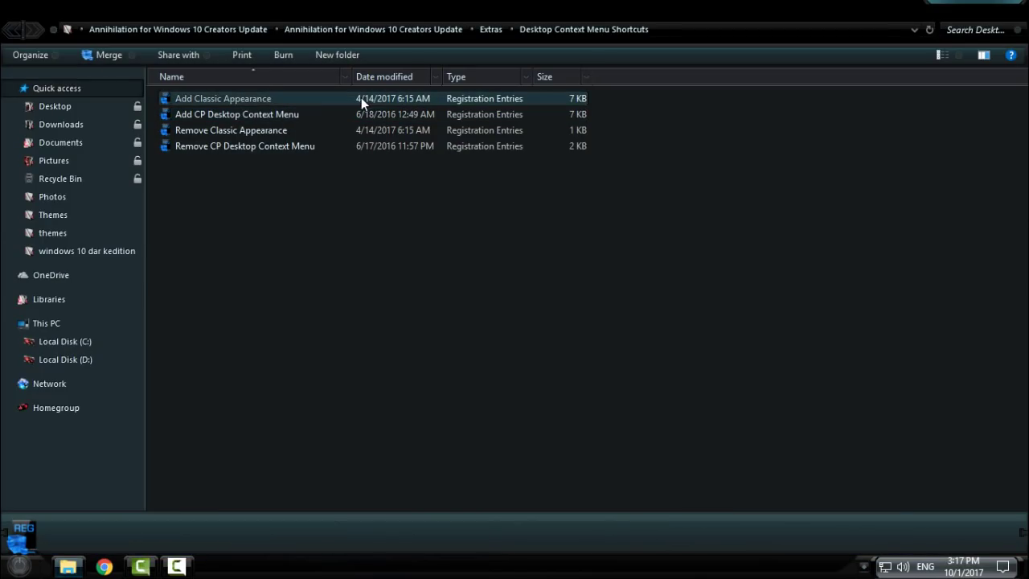
click(268, 133)
click(235, 150)
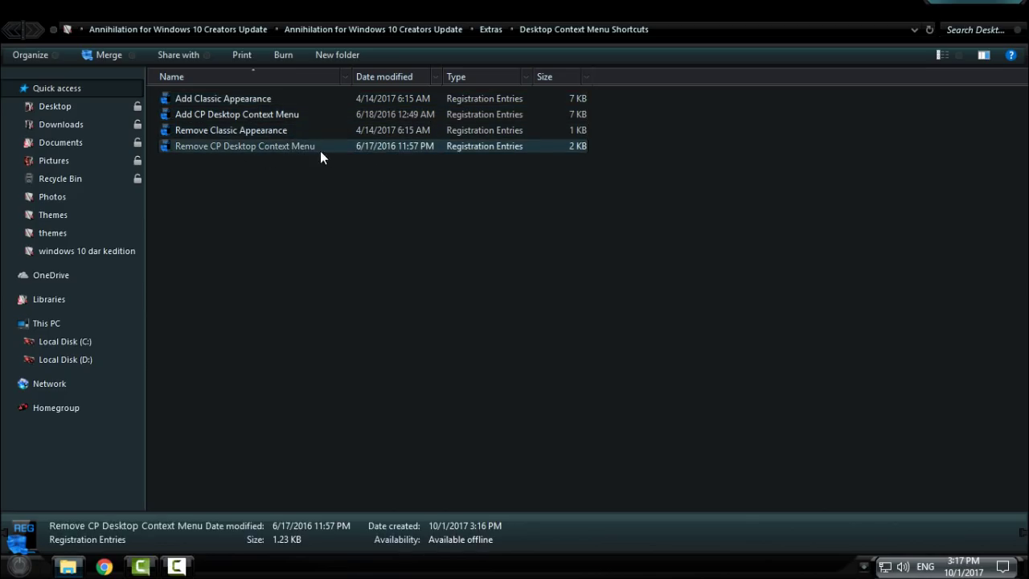
Merge the Disable Immersive Context Menu registry file from the Extras subfolder of that name into the registry
click(11, 30)
double_click(188, 130)
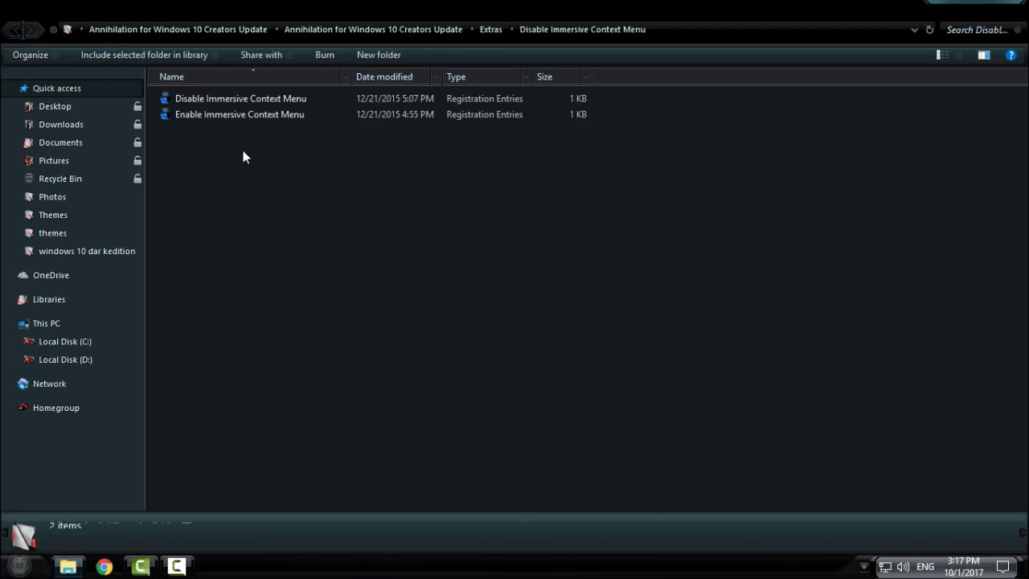
click(259, 99)
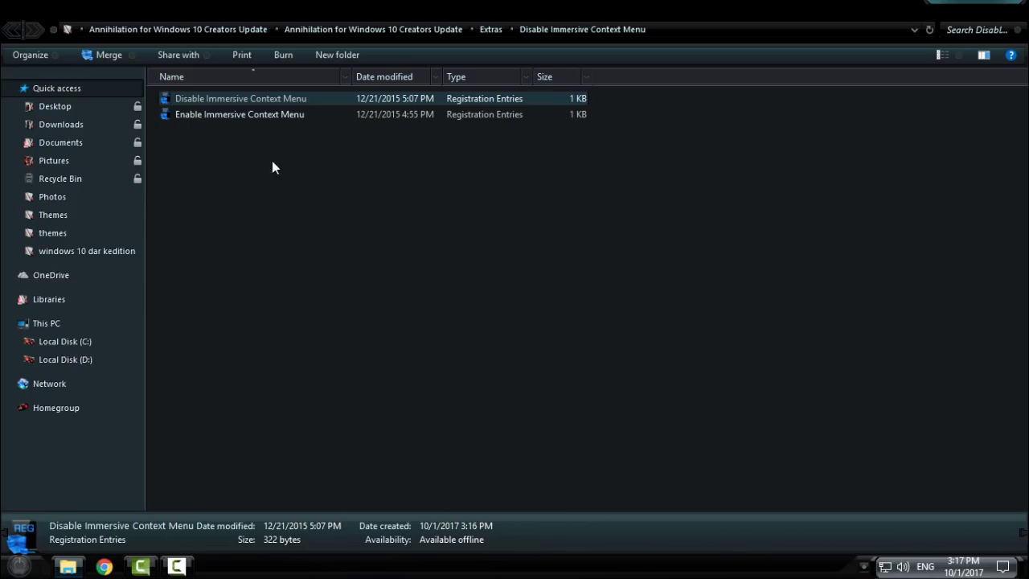
double_click(259, 100)
key(alt+y)
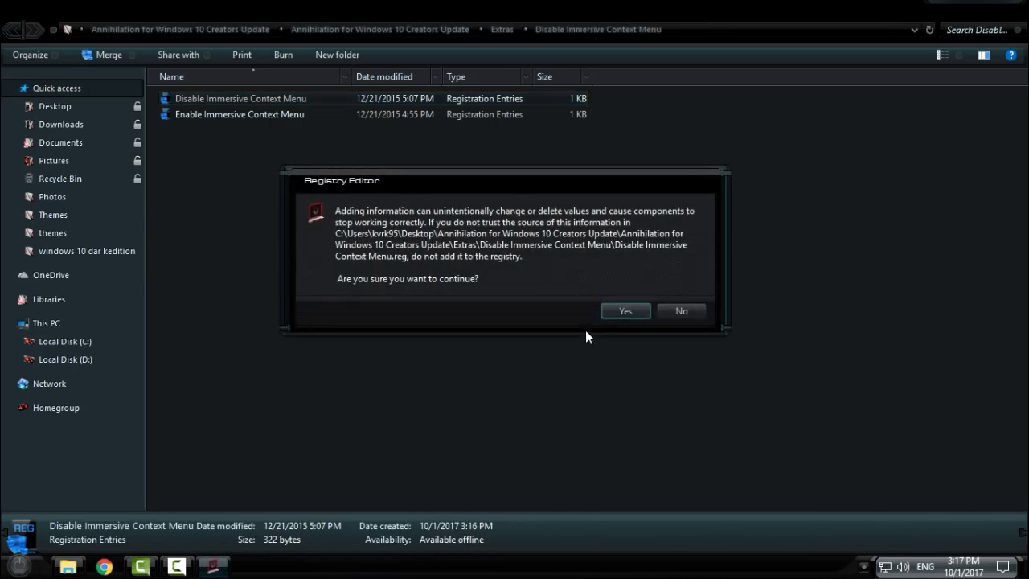
click(629, 312)
key(Return)
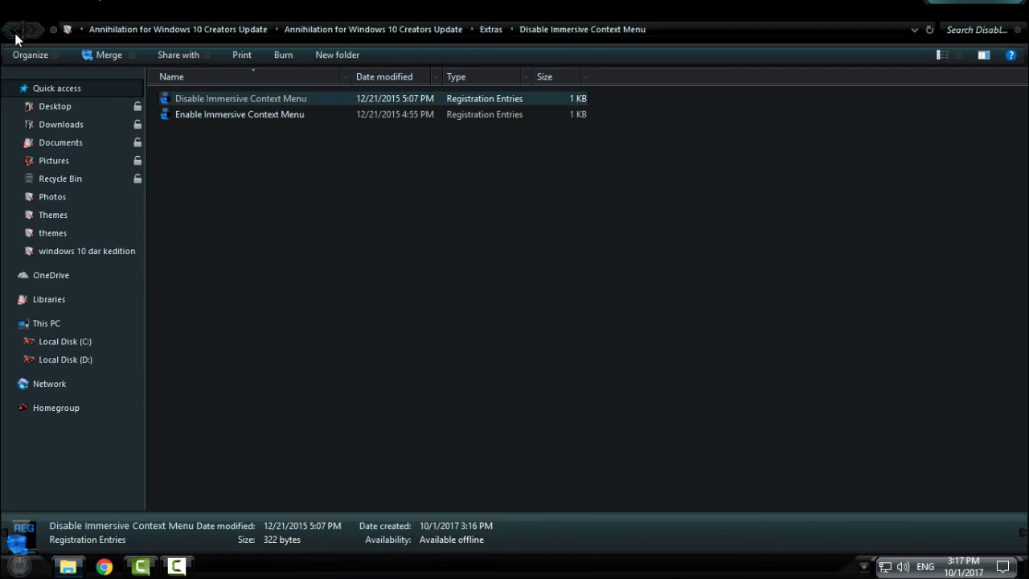
Open the Fonts folder in Extras and look through its font files
click(12, 29)
double_click(185, 145)
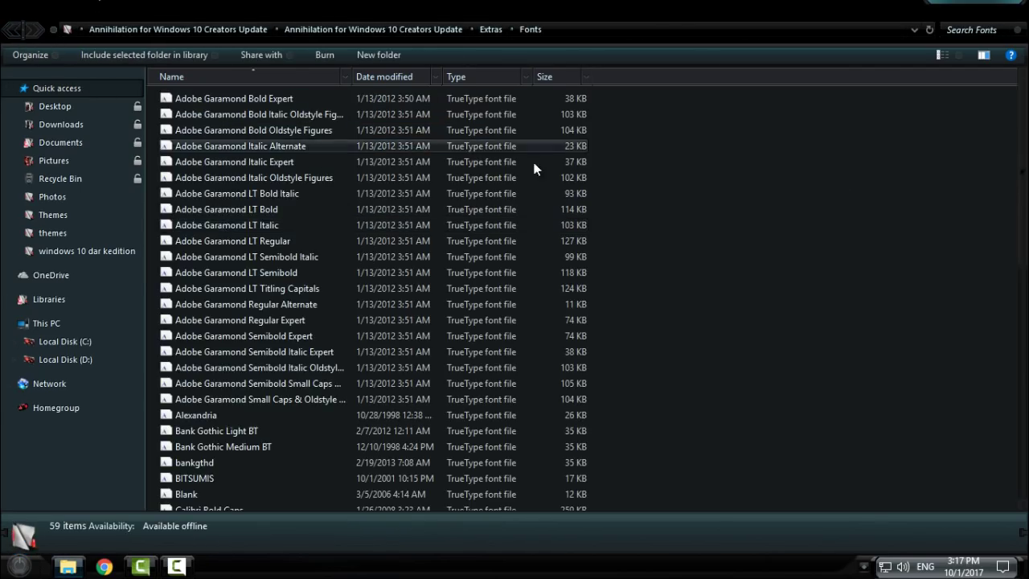
scroll(704, 272, down, 10)
scroll(704, 268, up, 10)
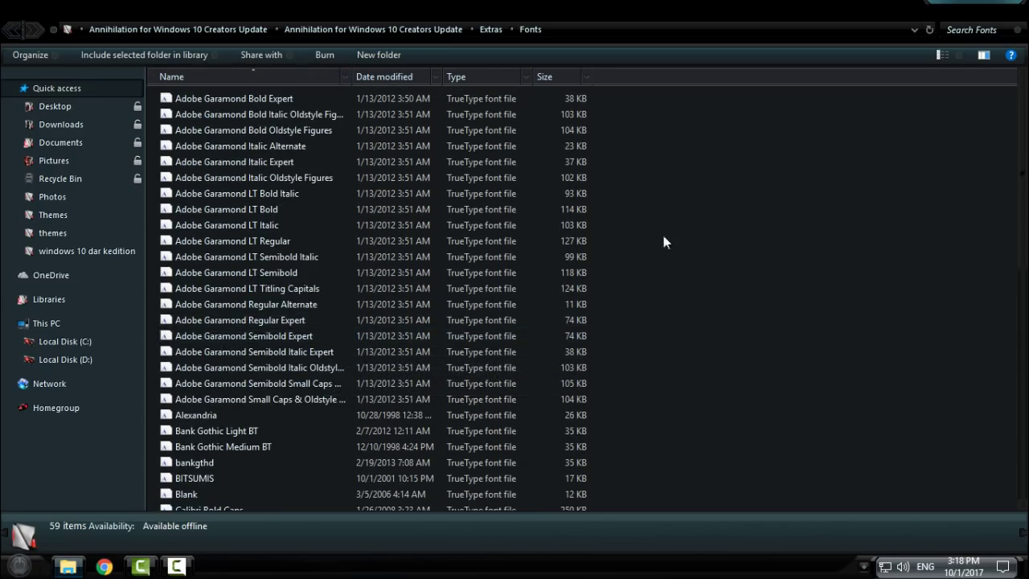
Select all the font files in the Fonts folder and install them
drag(658, 112, 301, 208)
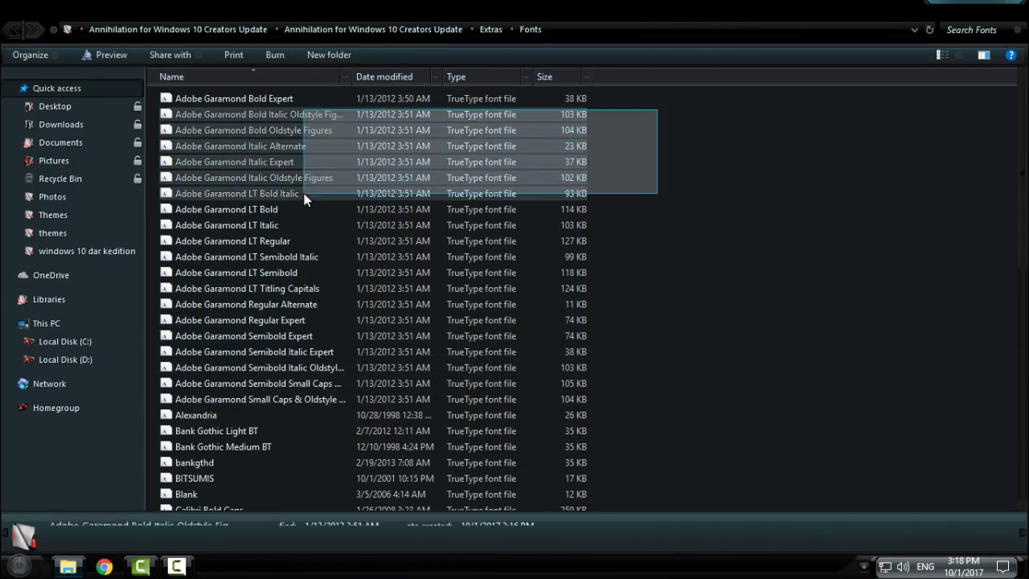
drag(635, 103, 324, 173)
drag(266, 244, 191, 375)
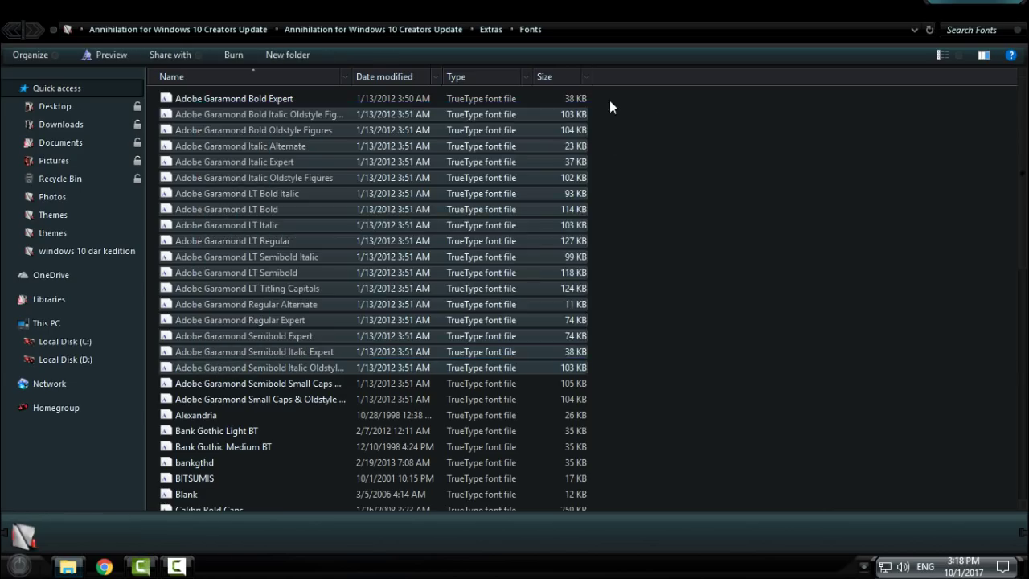
drag(600, 91, 275, 515)
right_click(233, 202)
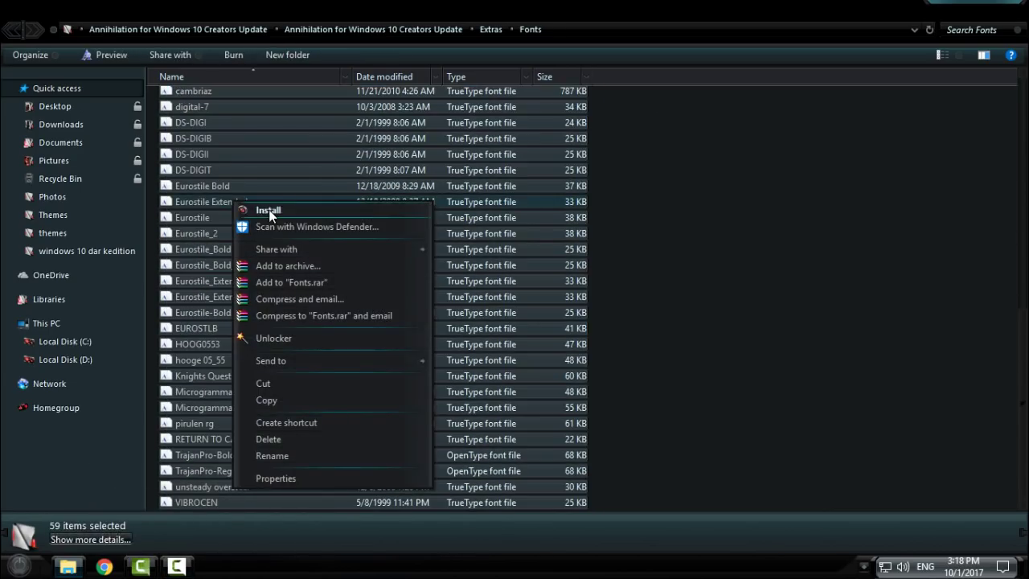
click(269, 211)
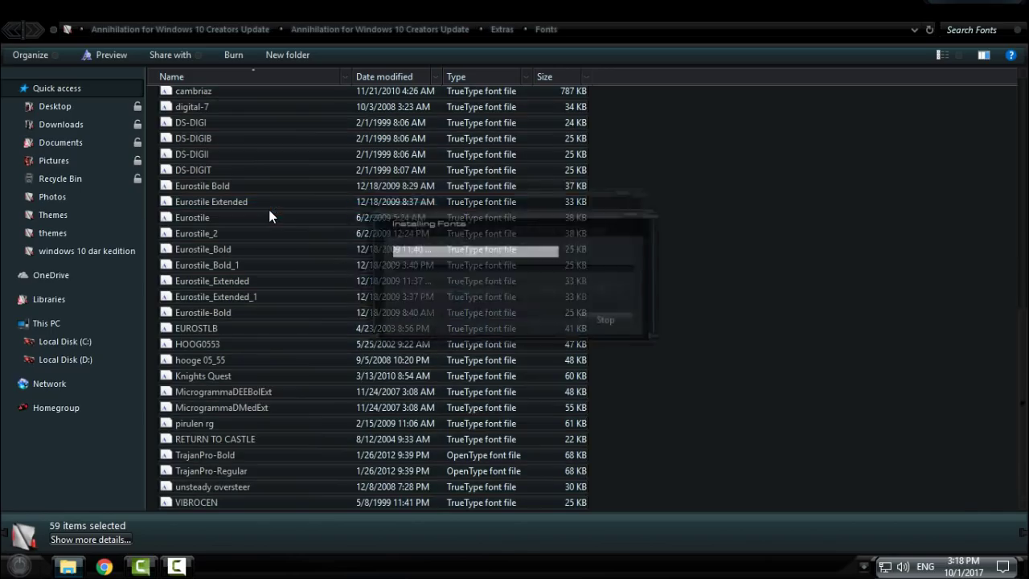
key(Return)
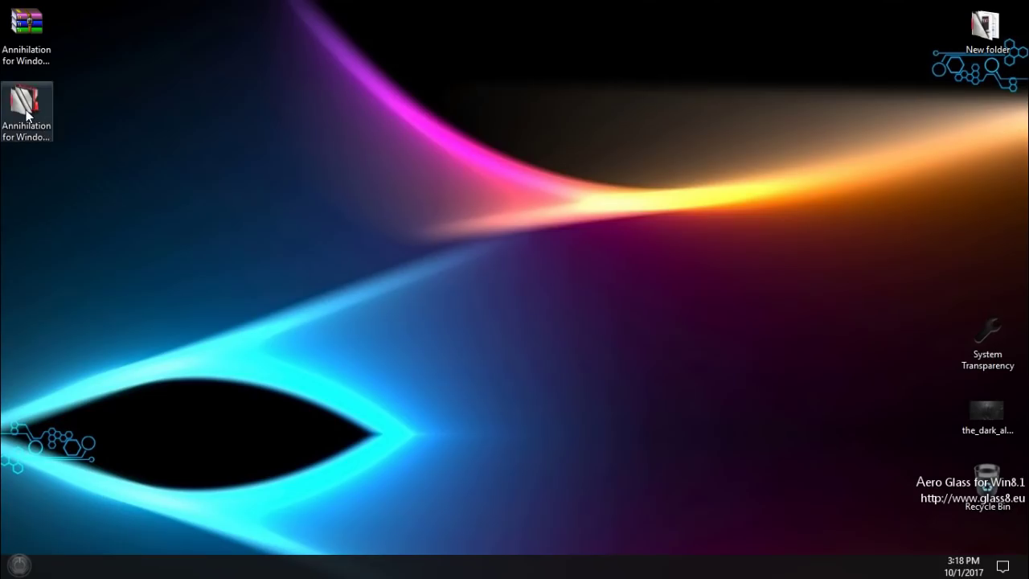
Open the System Metrics subfolder of Extras inside the extracted Annihilation for Windows 10 Creators Update folder
double_click(26, 115)
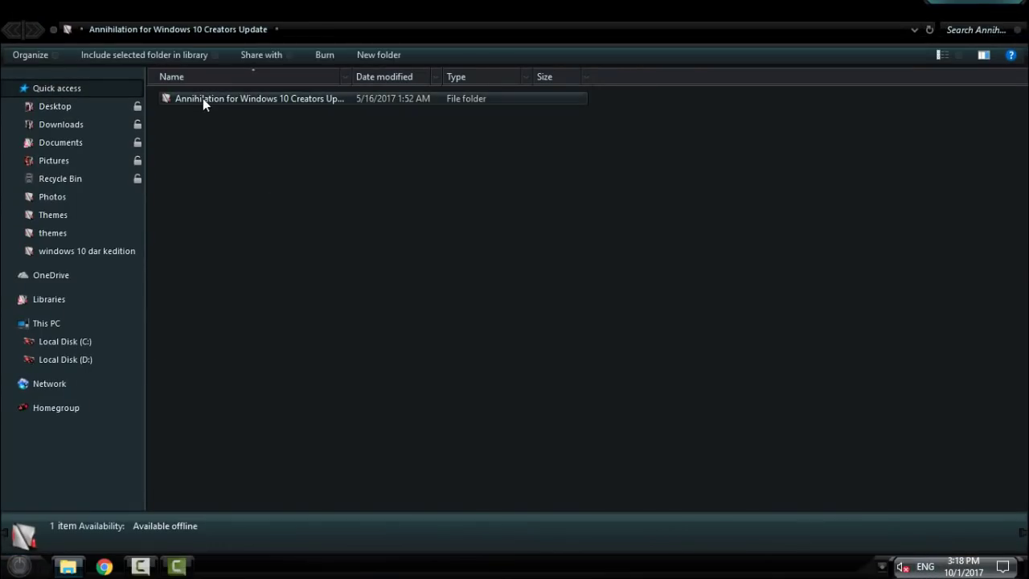
click(203, 98)
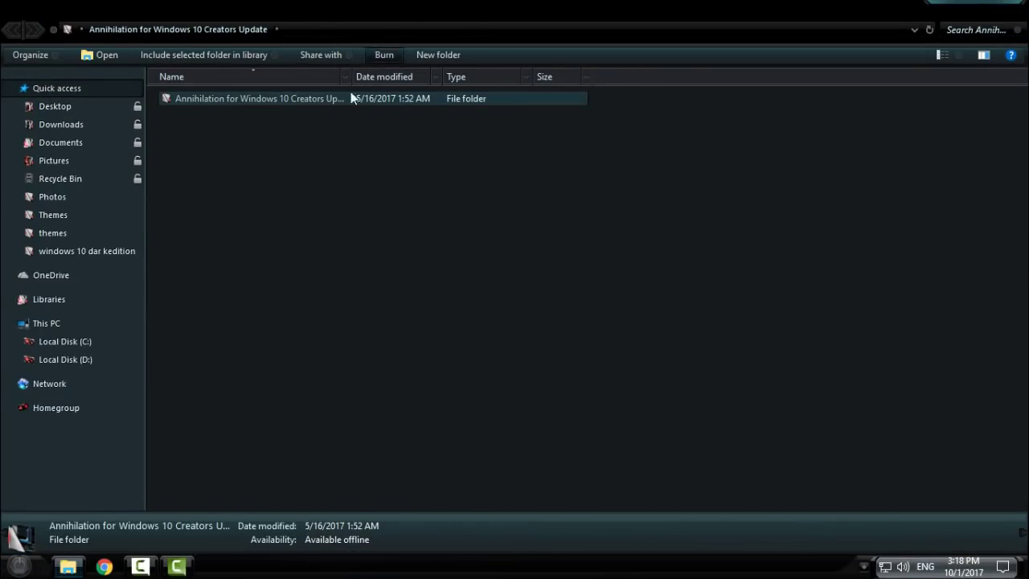
double_click(265, 98)
double_click(210, 101)
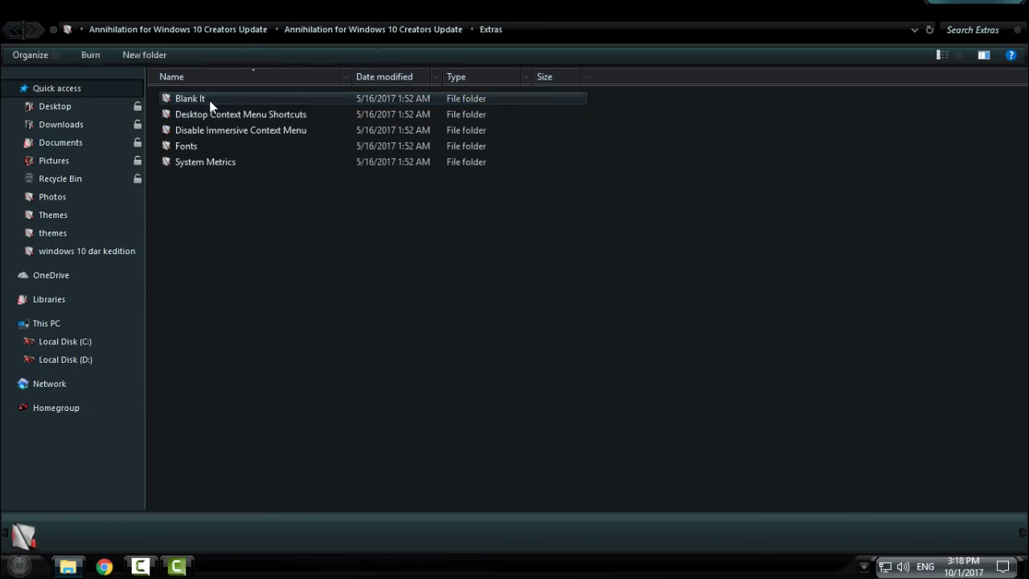
double_click(211, 164)
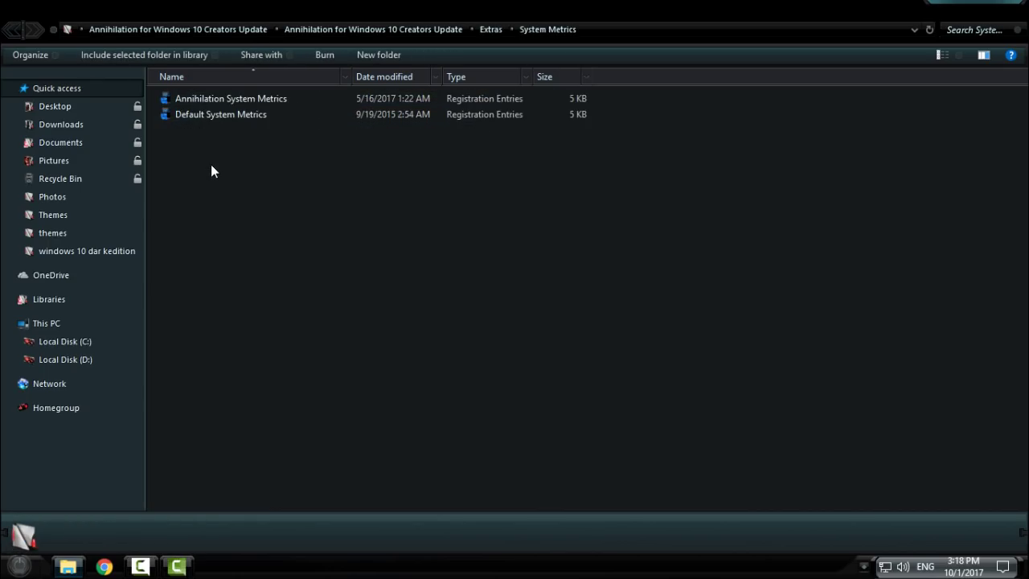
Merge the Annihilation System Metrics registry file into the registry
click(277, 100)
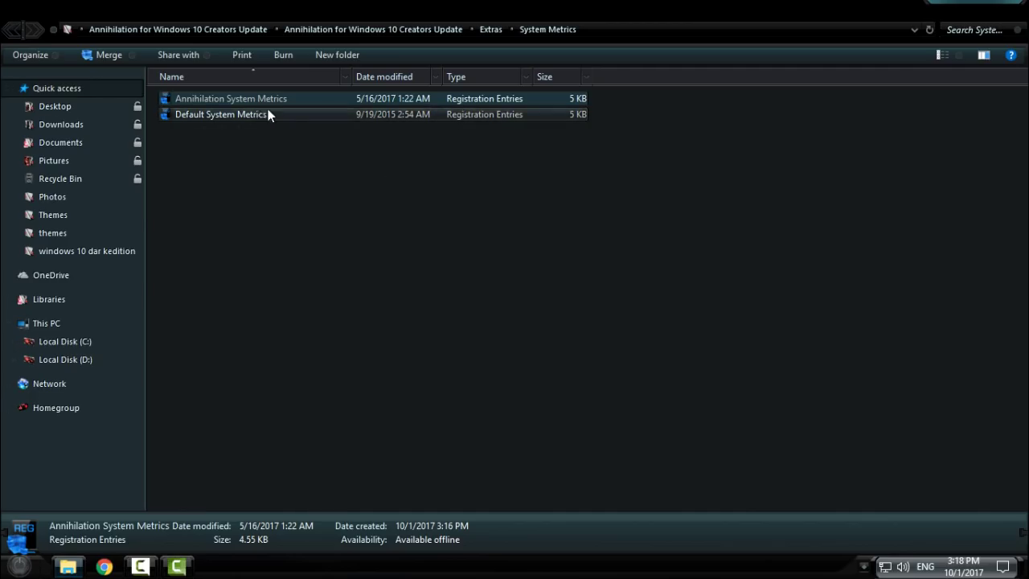
double_click(327, 99)
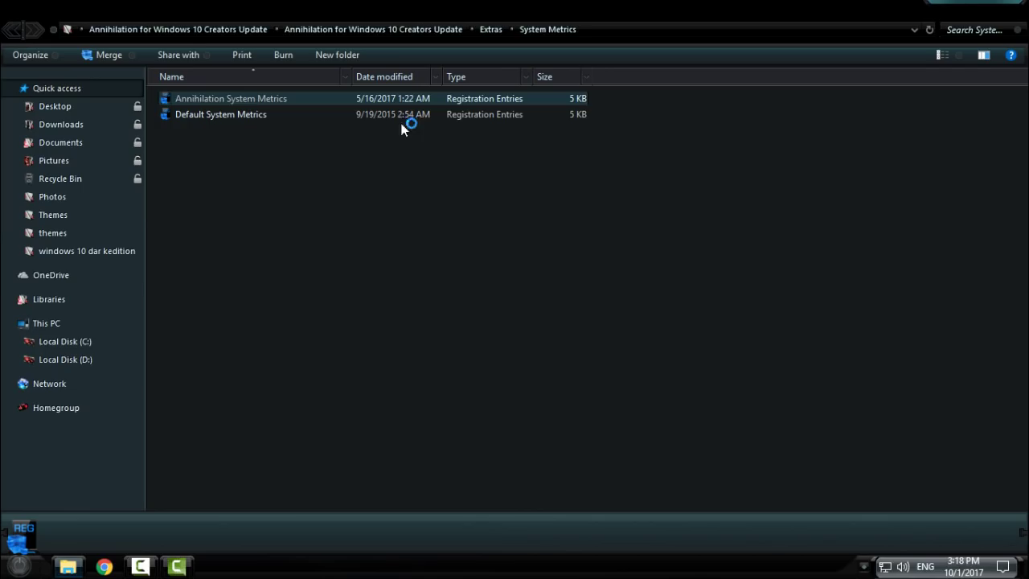
click(475, 398)
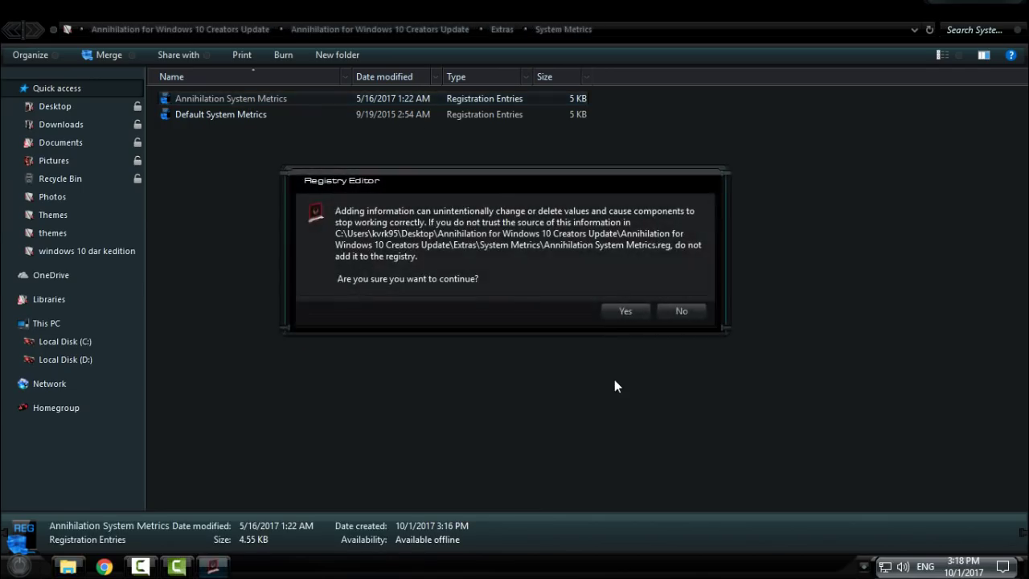
click(632, 315)
key(Return)
click(633, 315)
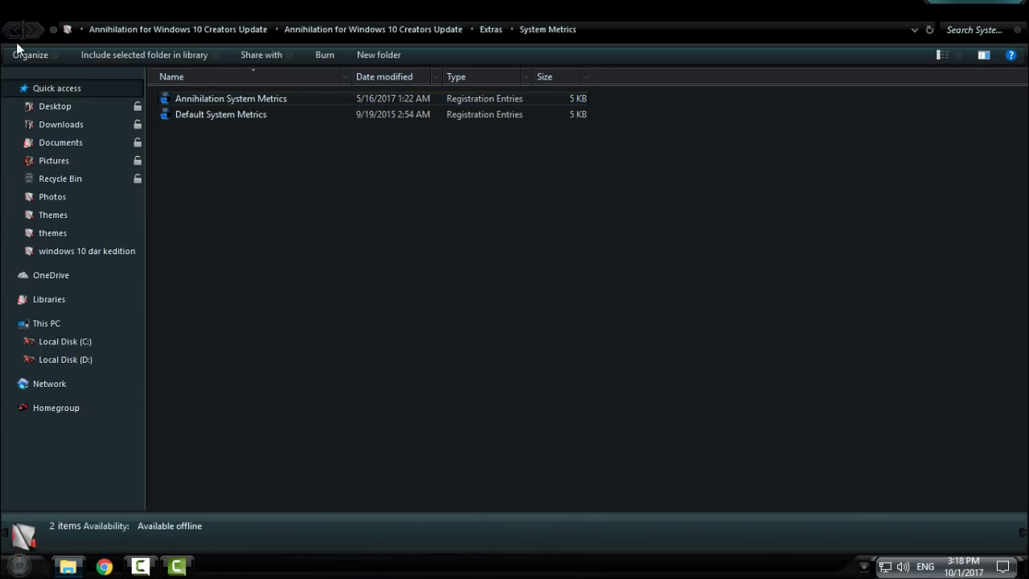
Copy the Annihilation folder and the Annihilation theme file from the package's Theme folder
click(214, 118)
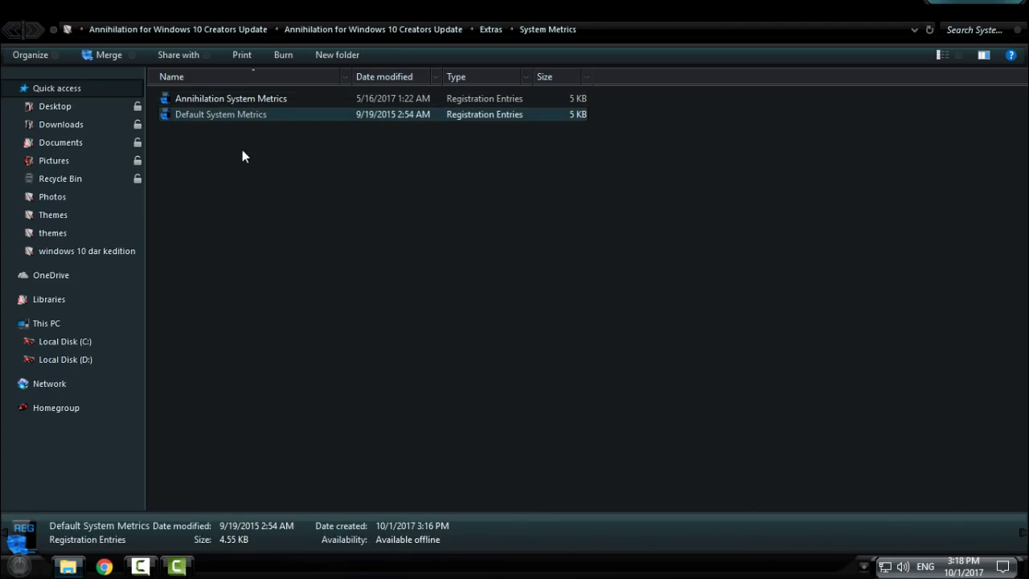
click(18, 33)
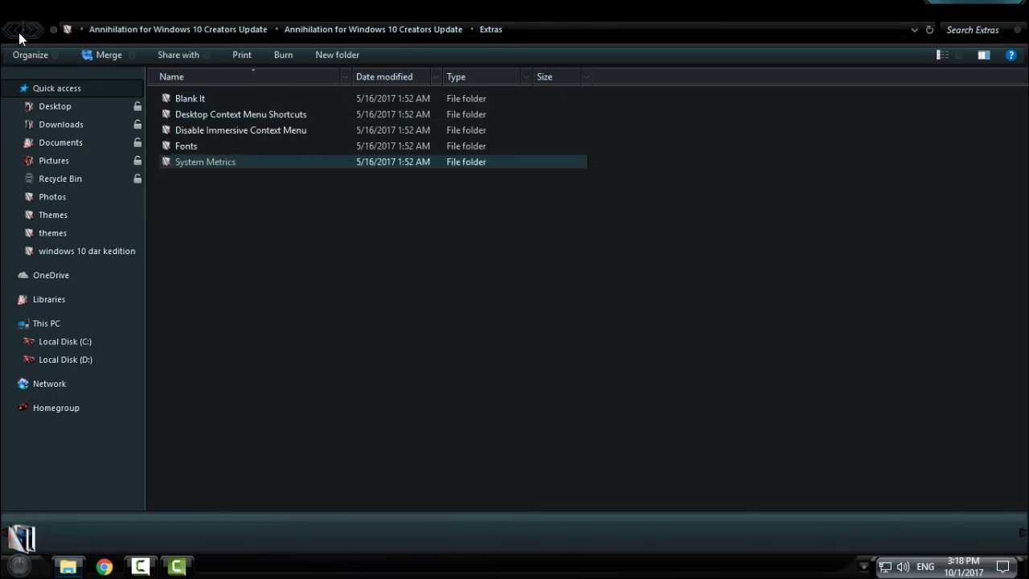
click(18, 33)
double_click(227, 114)
drag(230, 155, 384, 99)
right_click(385, 101)
click(441, 372)
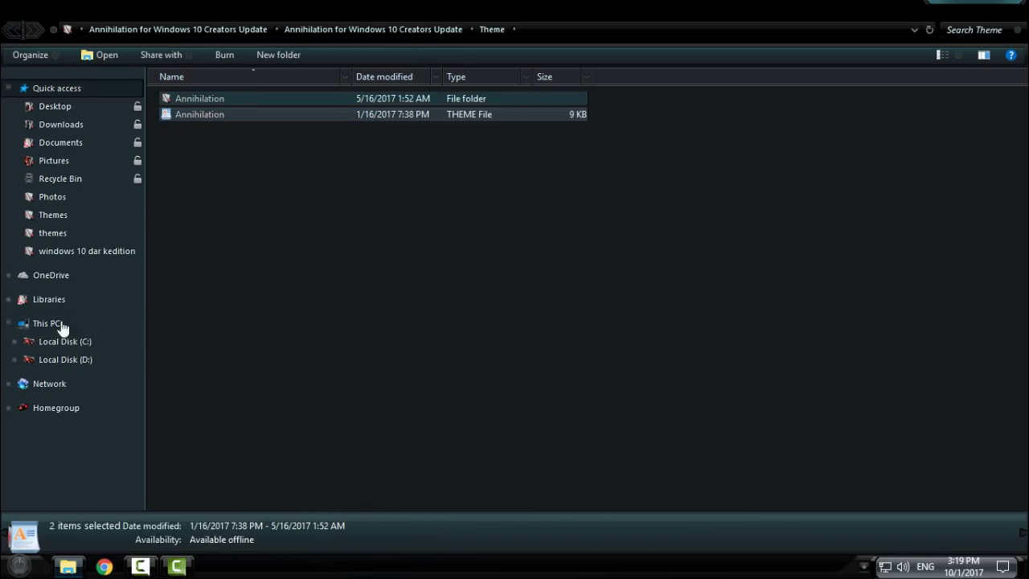
Paste the copied theme folder and theme file into C:\Windows\Resources\Themes
click(83, 344)
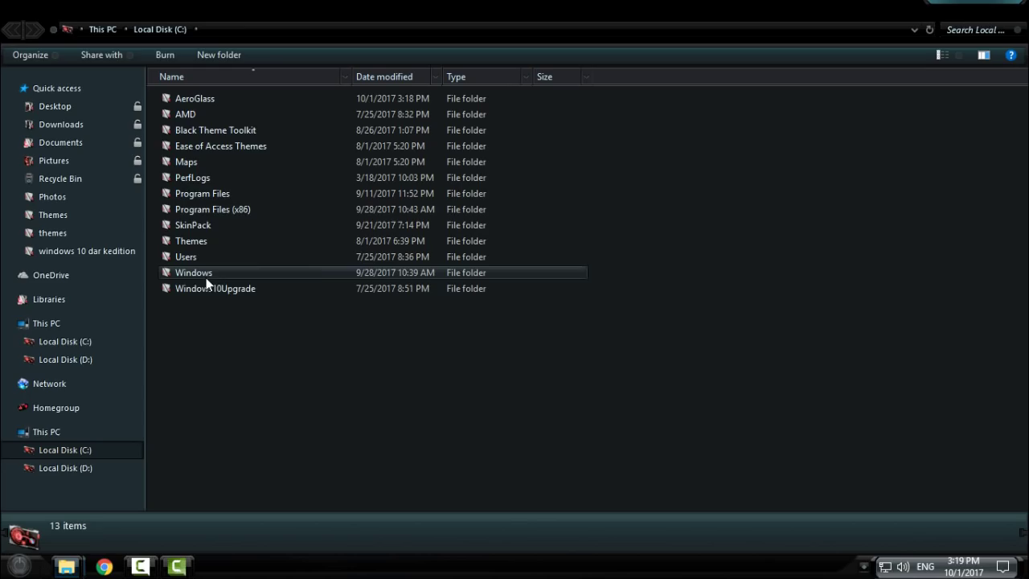
double_click(206, 273)
scroll(200, 156, down, 8)
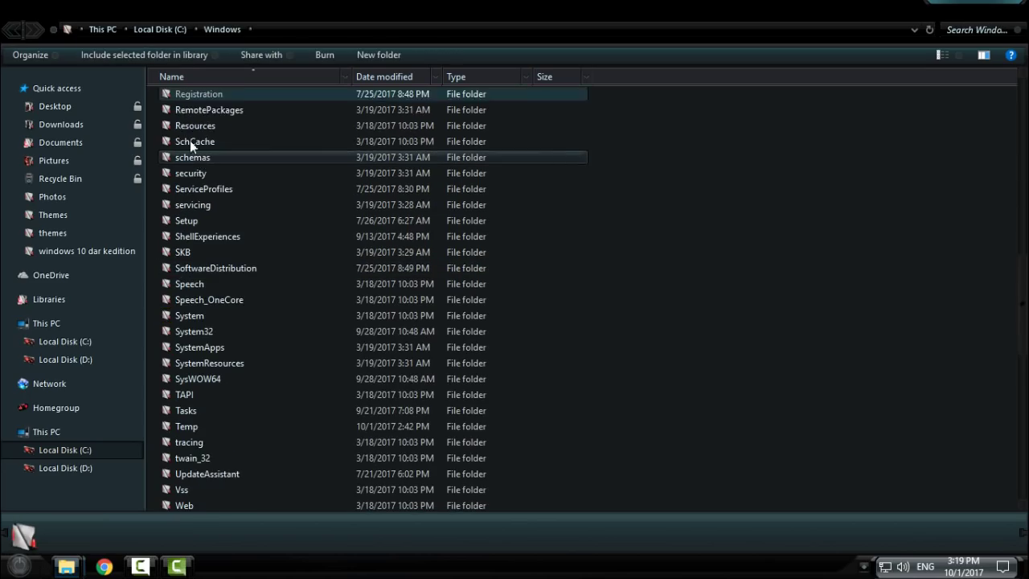
double_click(205, 128)
double_click(209, 131)
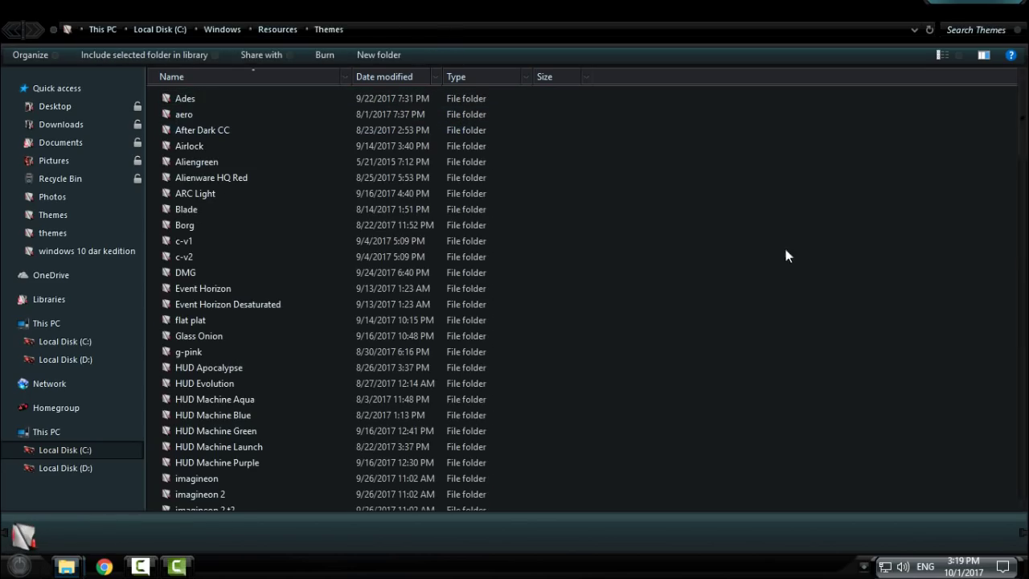
right_click(737, 204)
click(780, 330)
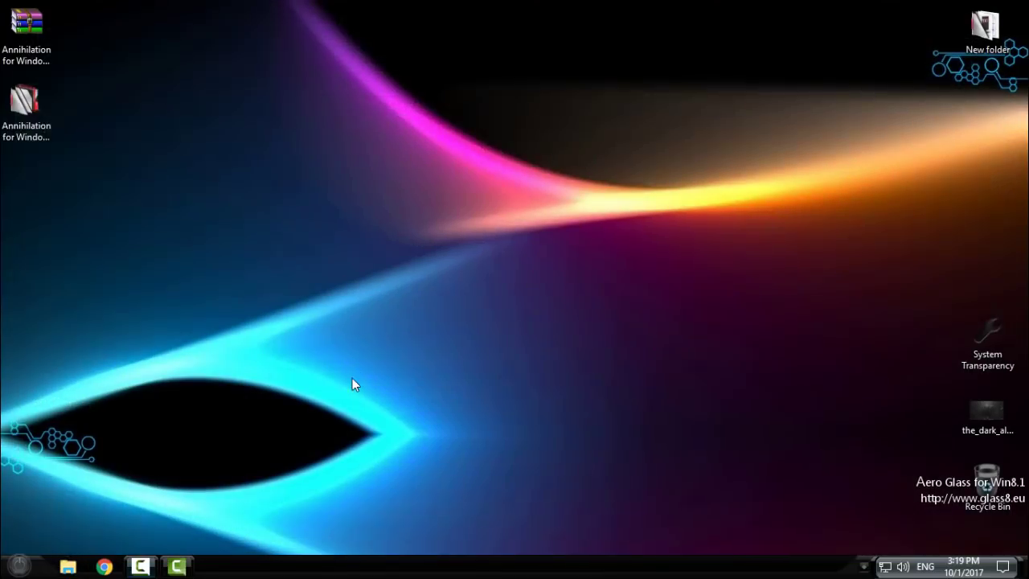
Open the Themes page of the Windows Personalization settings from the desktop
right_click(353, 378)
right_click(421, 369)
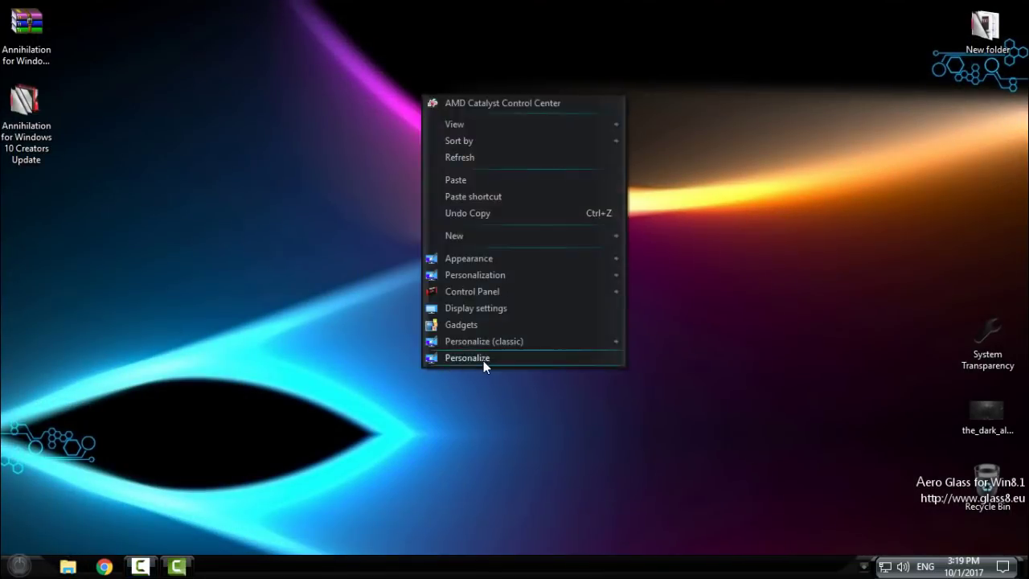
click(483, 360)
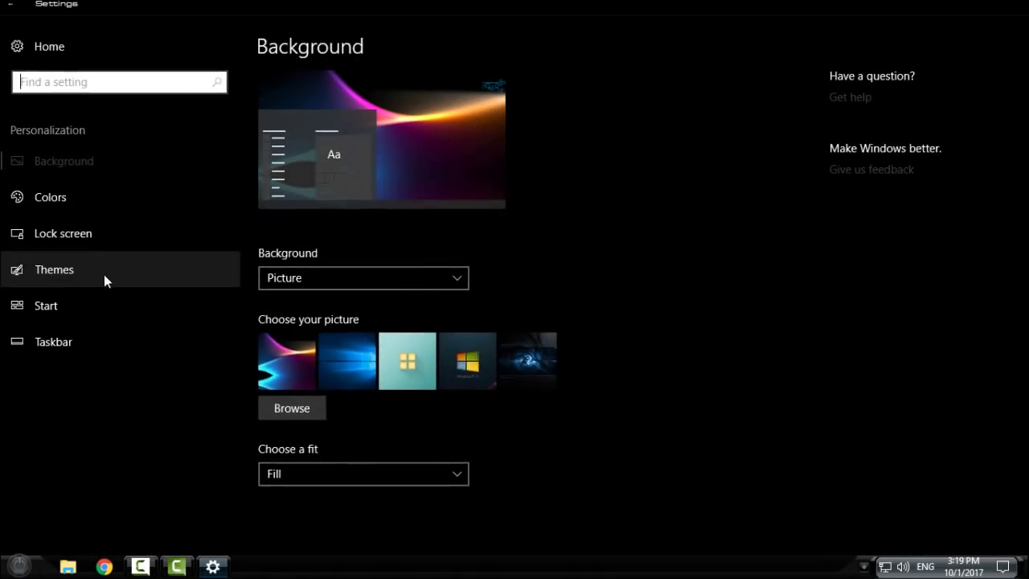
click(104, 274)
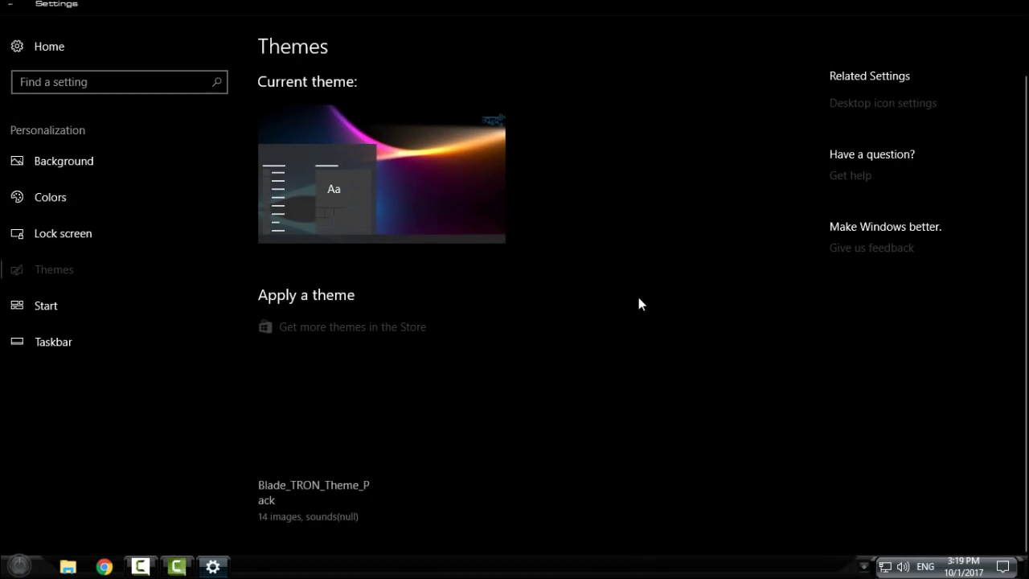
Find the Annihilation theme in the theme list, apply it and close Settings
scroll(718, 330, down, 4)
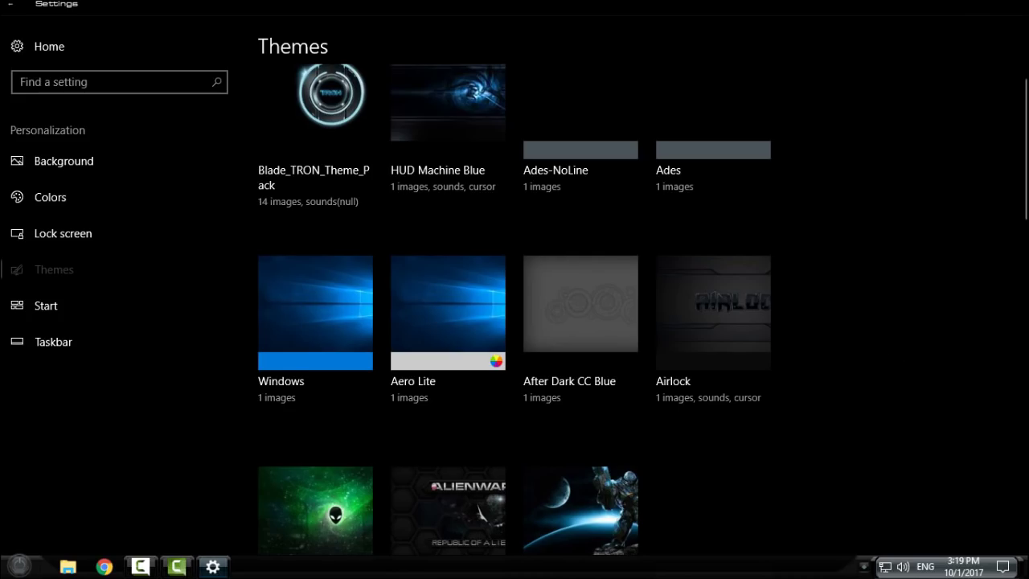
scroll(794, 105, up, 3)
scroll(841, 297, down, 2)
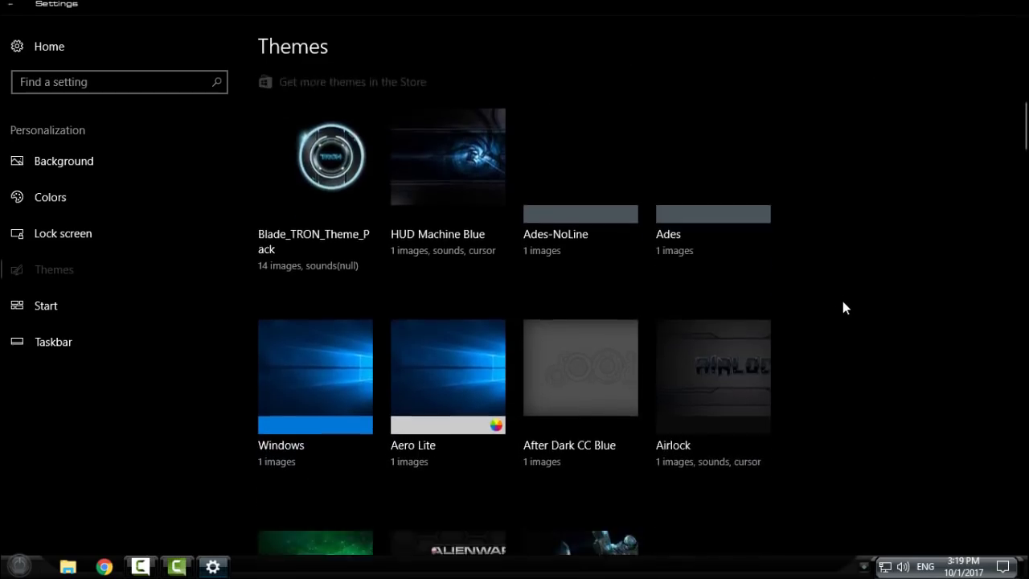
scroll(843, 307, down, 2)
scroll(843, 307, down, 2)
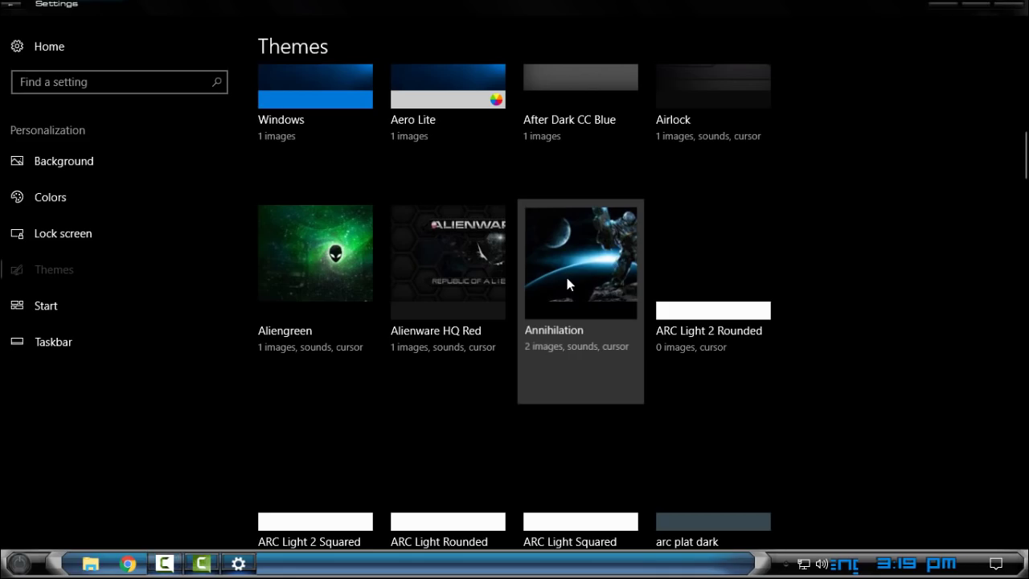
click(1009, 4)
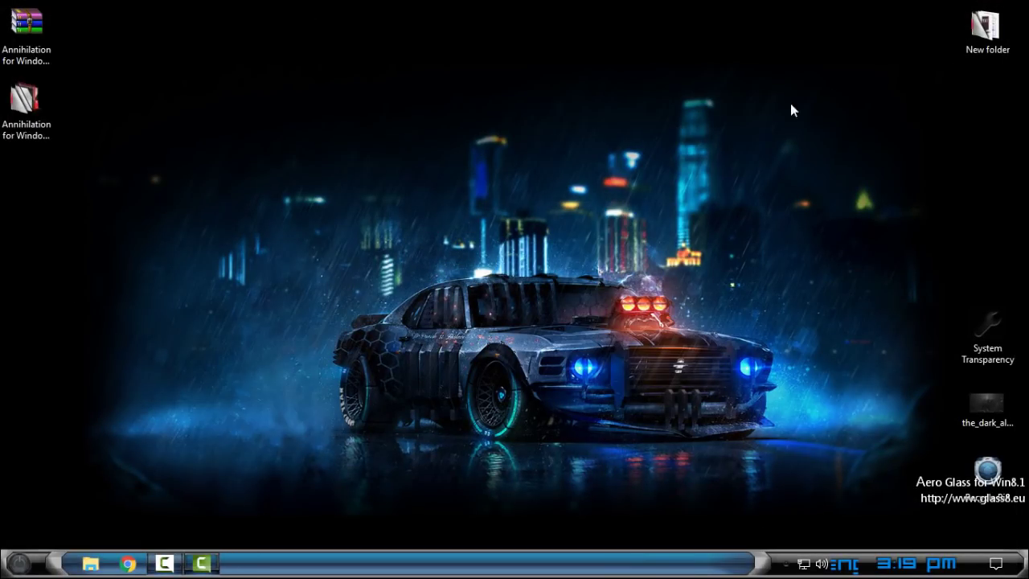
Refresh the desktop twice under the Annihilation theme
right_click(352, 137)
click(373, 191)
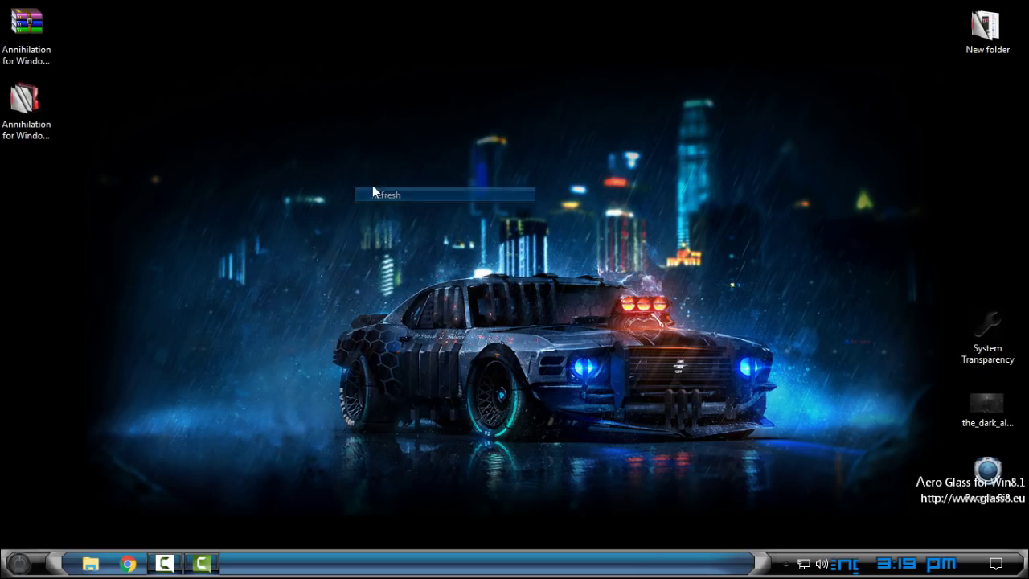
right_click(316, 169)
click(356, 226)
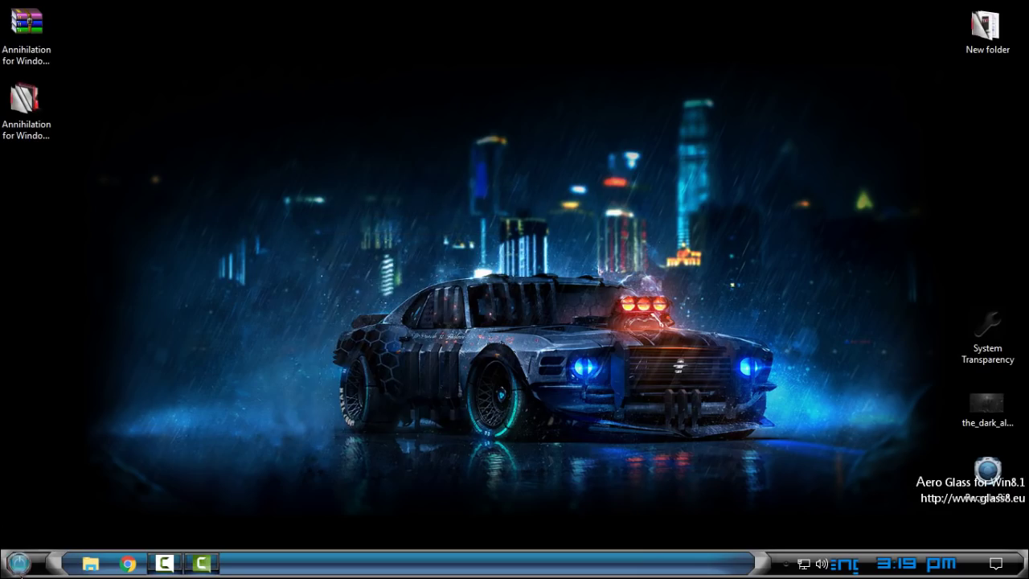
Look over the restyled Start menu and refresh the desktop once more
click(21, 565)
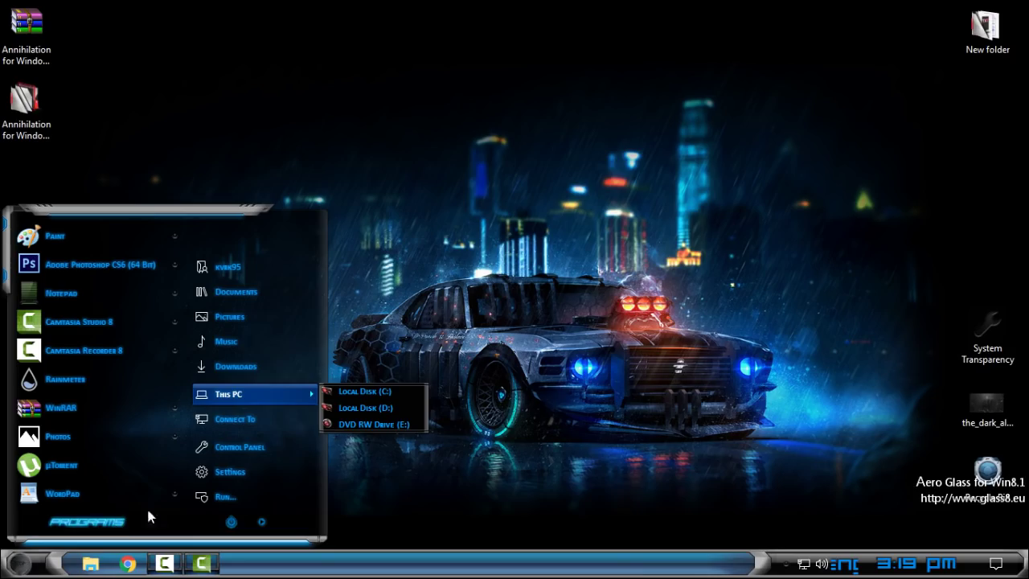
click(312, 118)
right_click(313, 119)
click(346, 176)
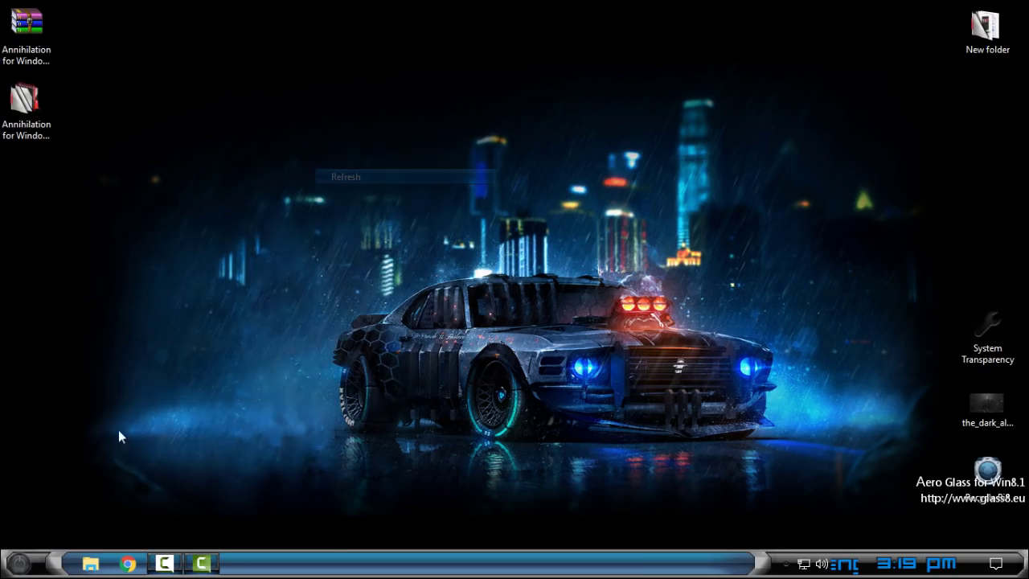
click(19, 563)
click(414, 216)
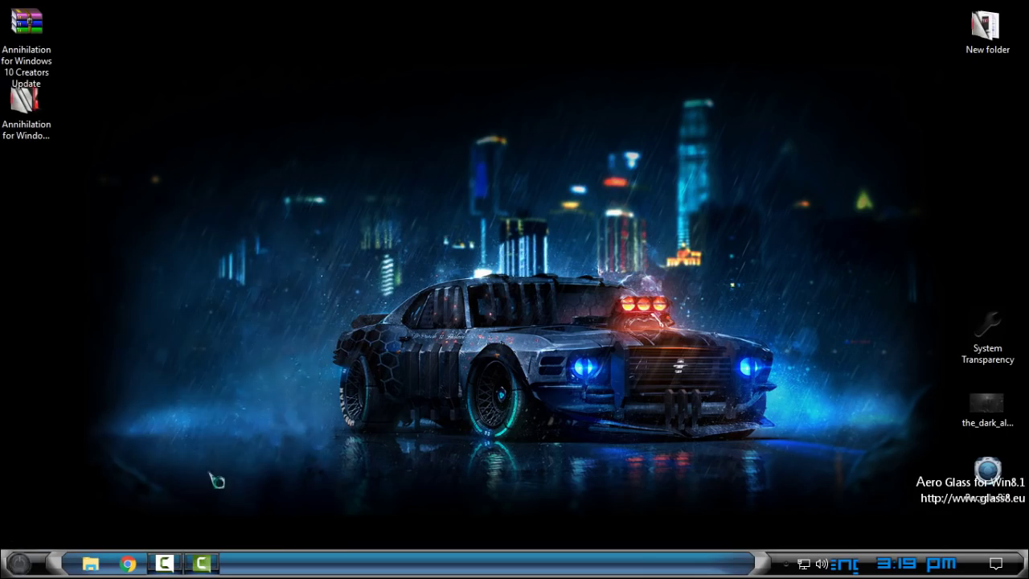
Open a File Explorer window, move it around the desktop to examine its themed frame, and close it
click(93, 565)
drag(499, 26, 569, 61)
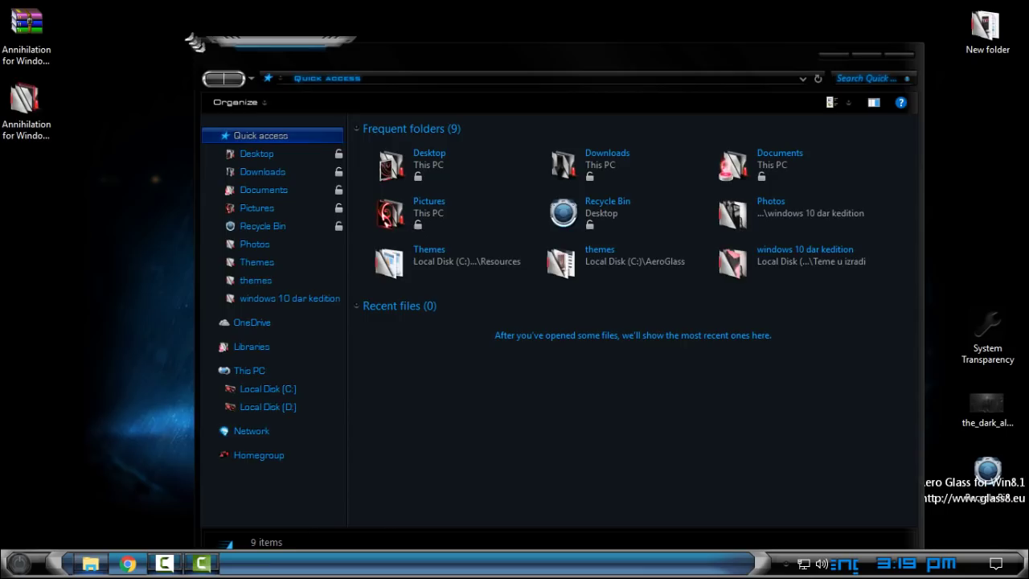
drag(193, 40, 215, 149)
drag(164, 117, 190, 71)
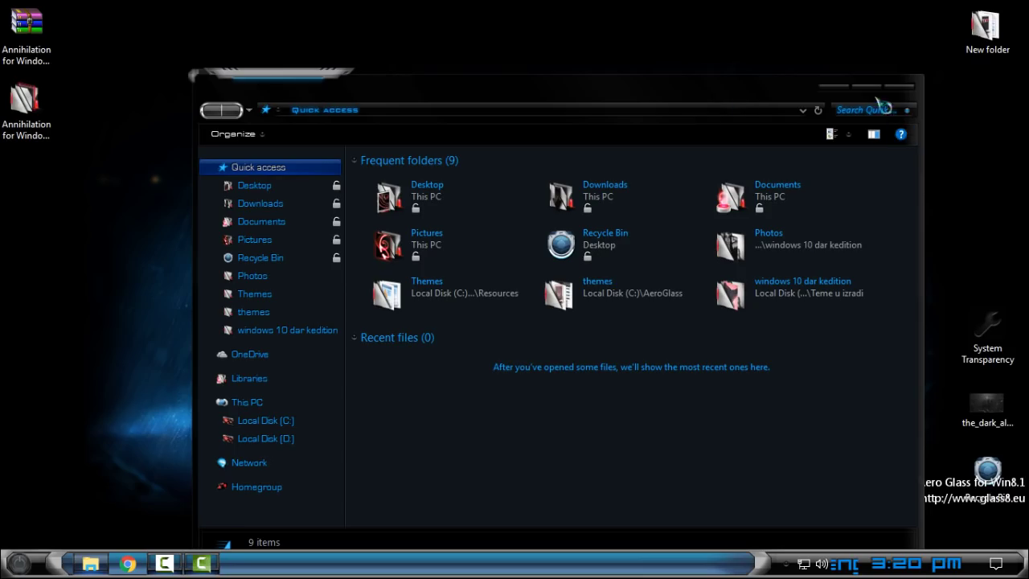
drag(756, 83, 725, 52)
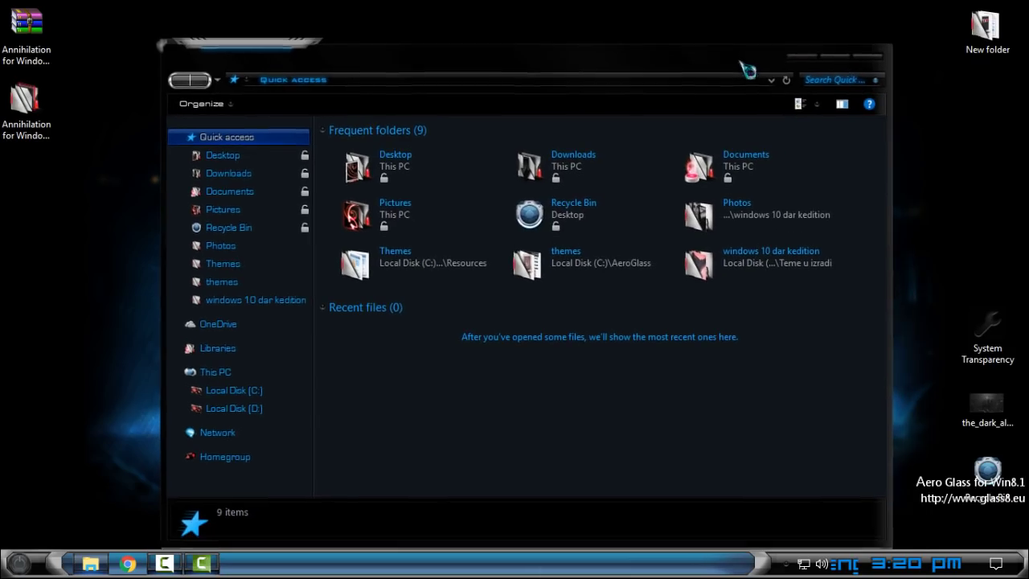
click(869, 53)
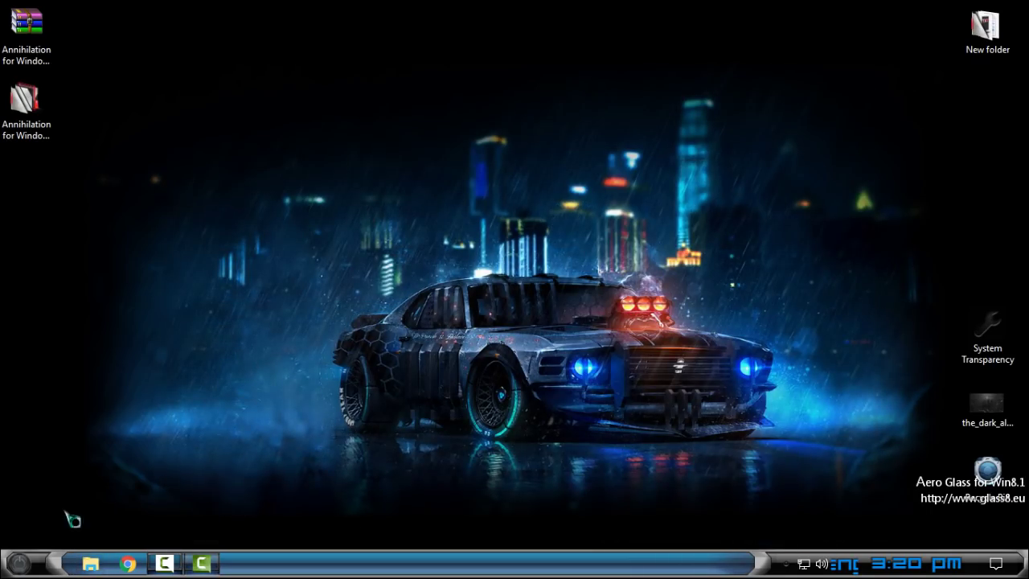
Open the StartIsBack configuration from the Start menu and show its Appearance settings
click(19, 565)
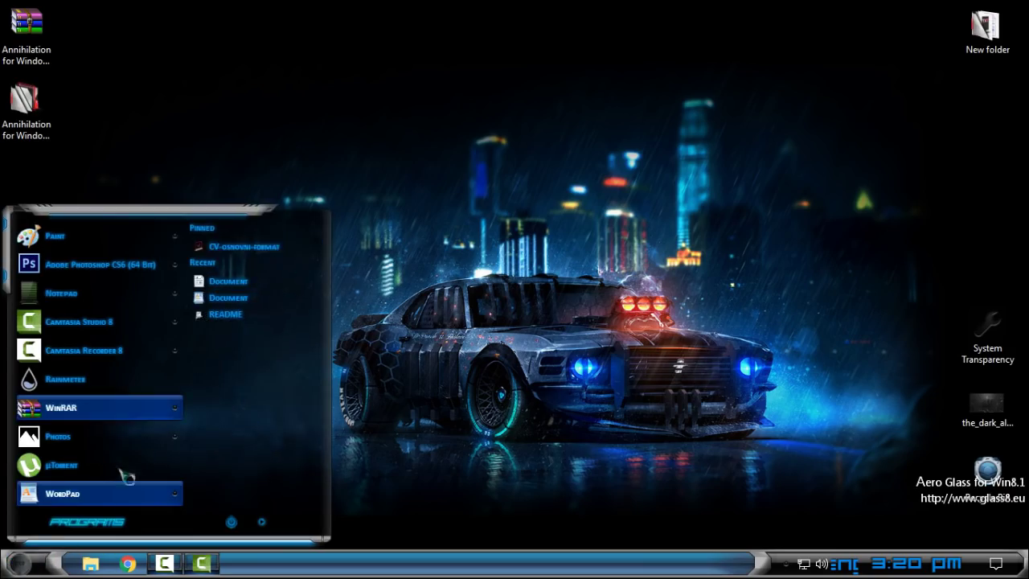
click(19, 564)
click(19, 565)
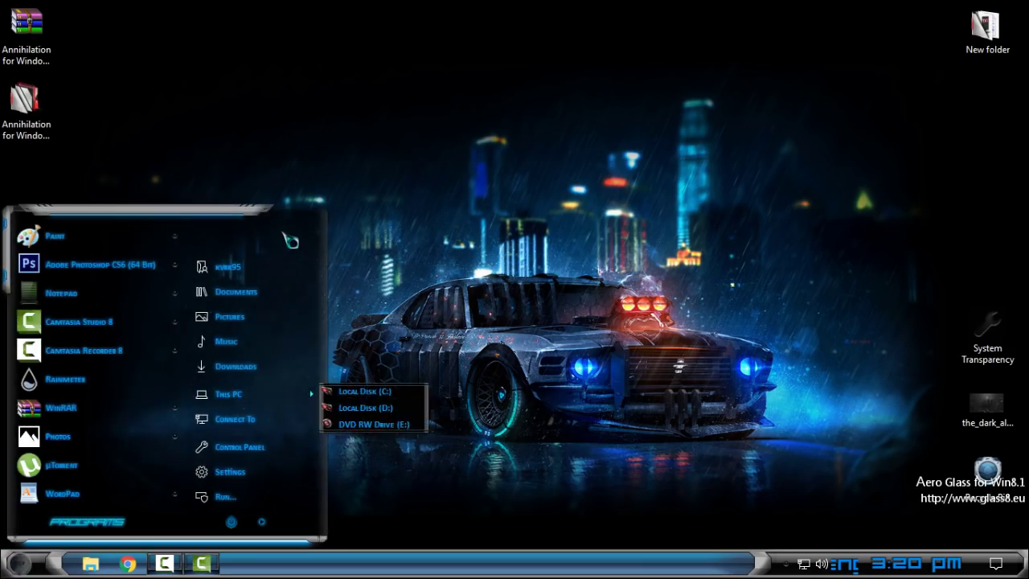
right_click(310, 259)
click(313, 241)
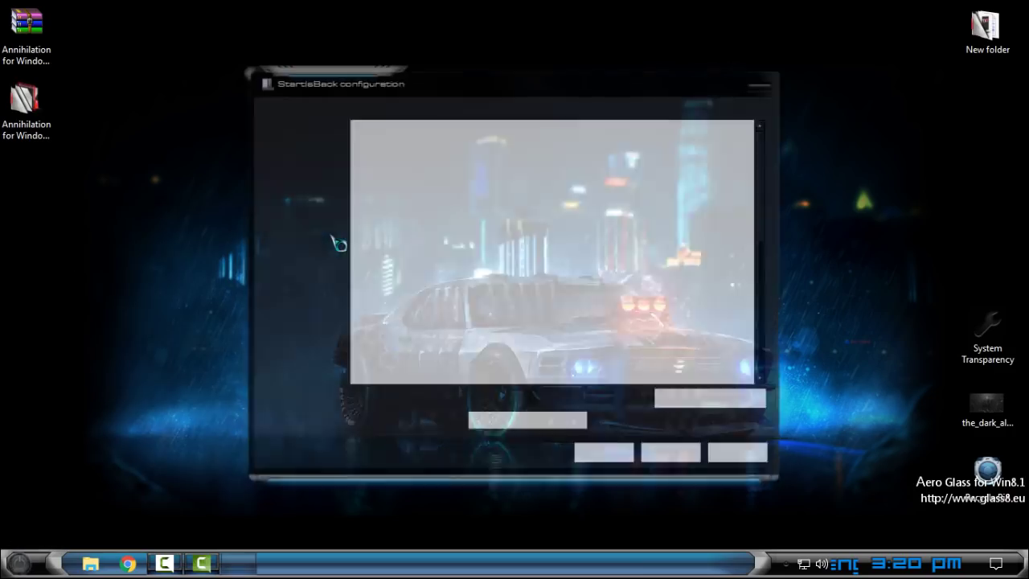
click(305, 145)
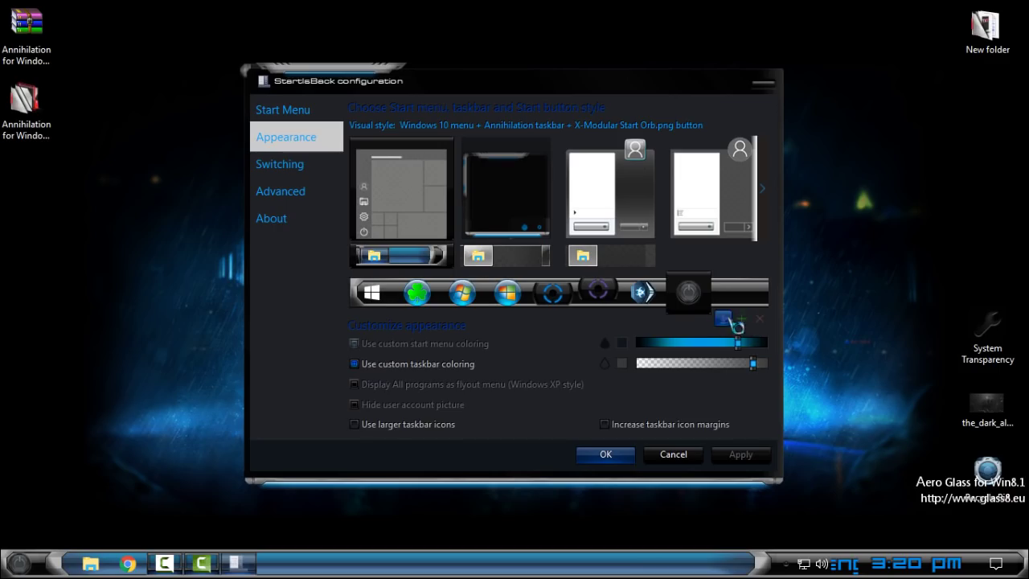
Add the custom Start button image 6801 from the Annihilation theme's Start Orb folder in the desktop's extracted theme folder
click(748, 321)
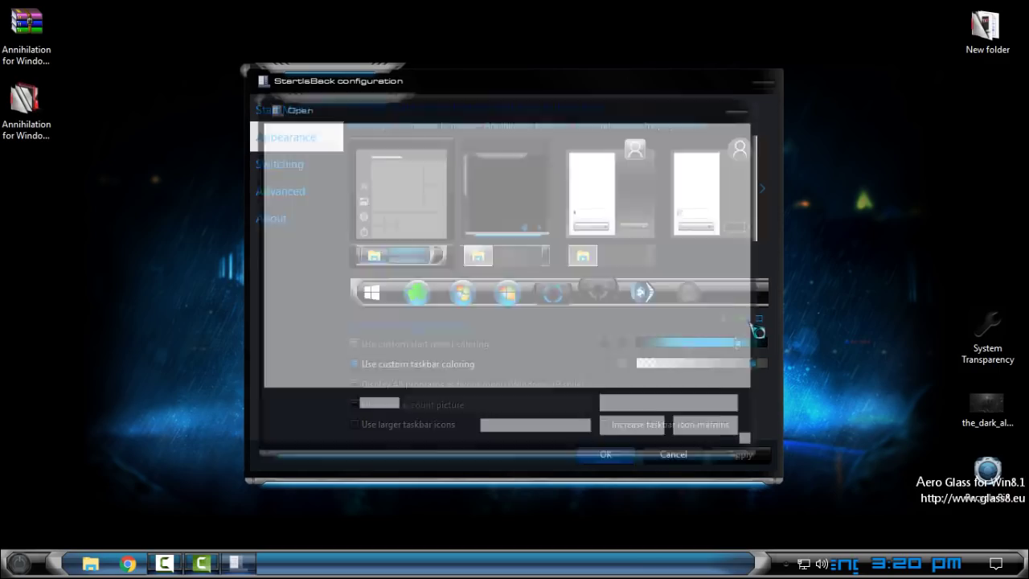
scroll(384, 309, down, 3)
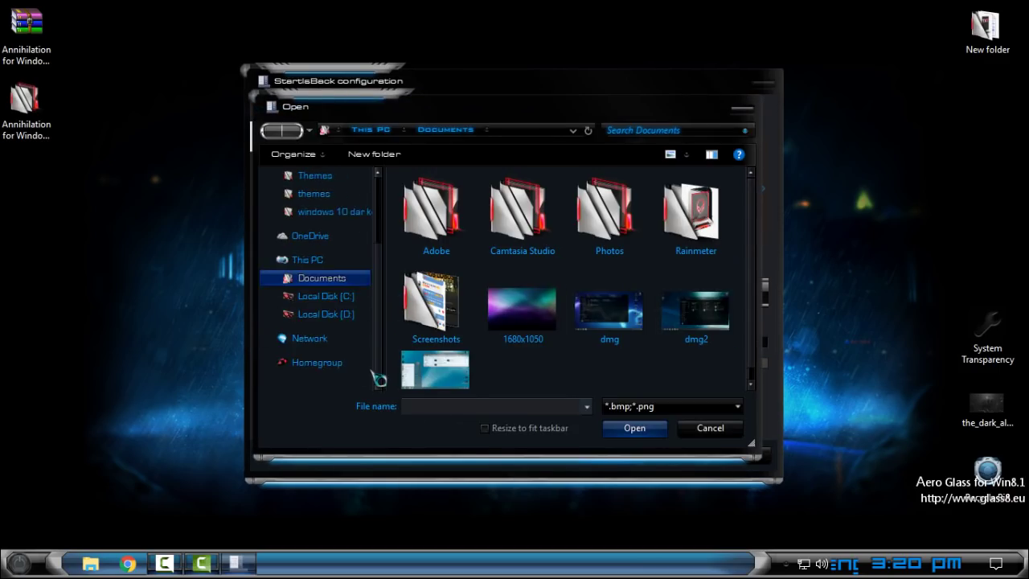
scroll(381, 354, up, 5)
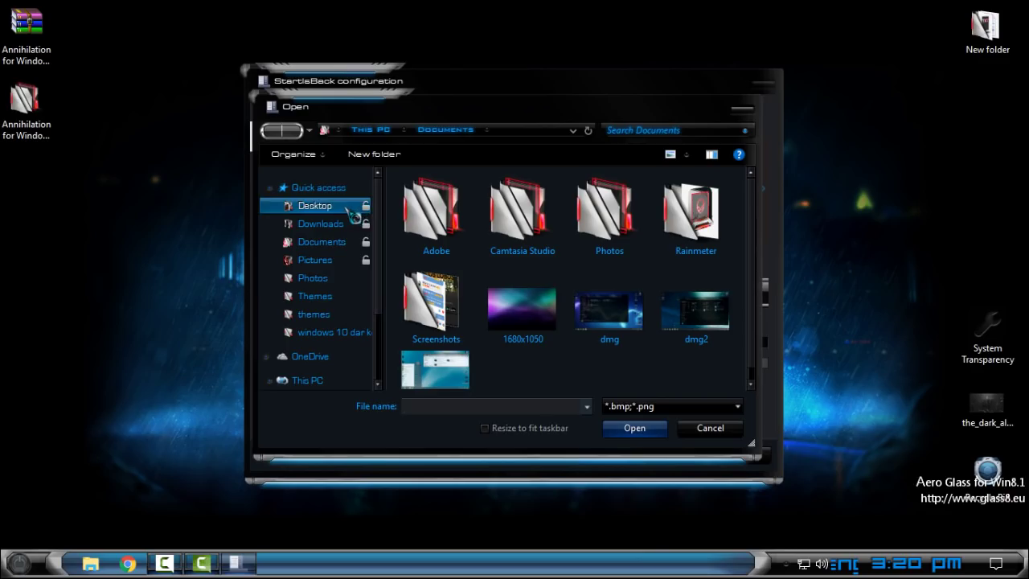
click(350, 210)
double_click(465, 245)
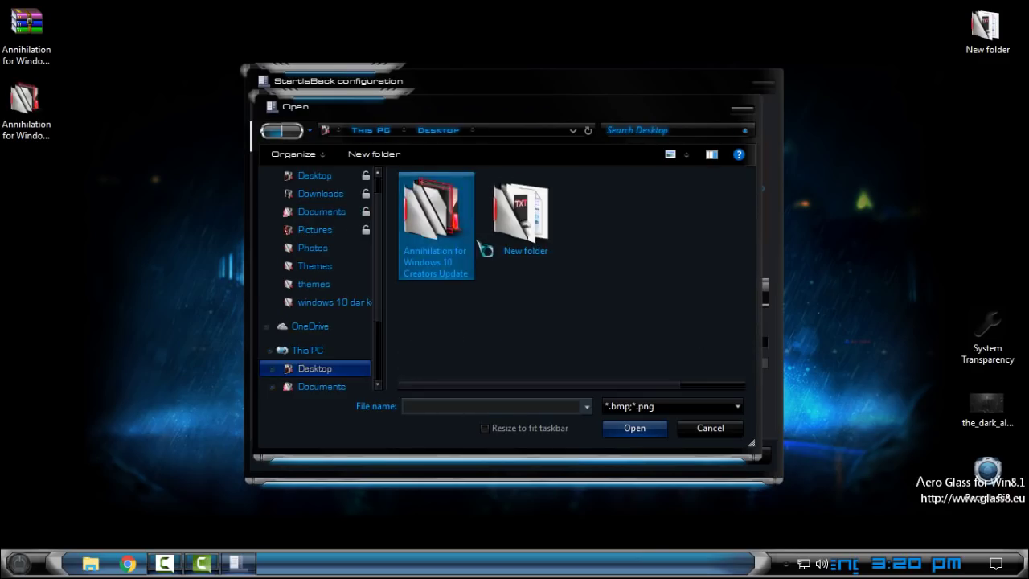
double_click(469, 201)
double_click(468, 214)
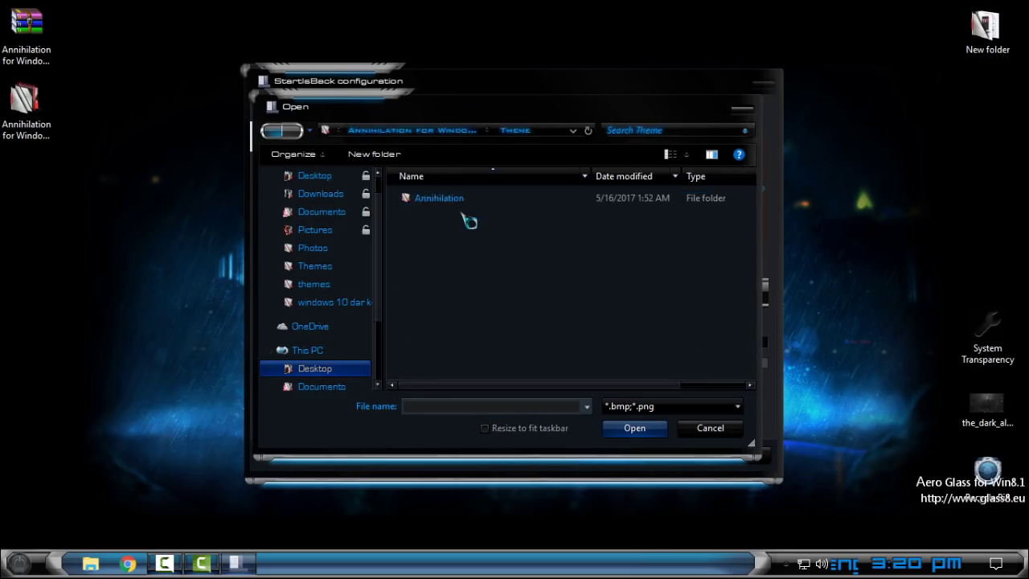
double_click(480, 210)
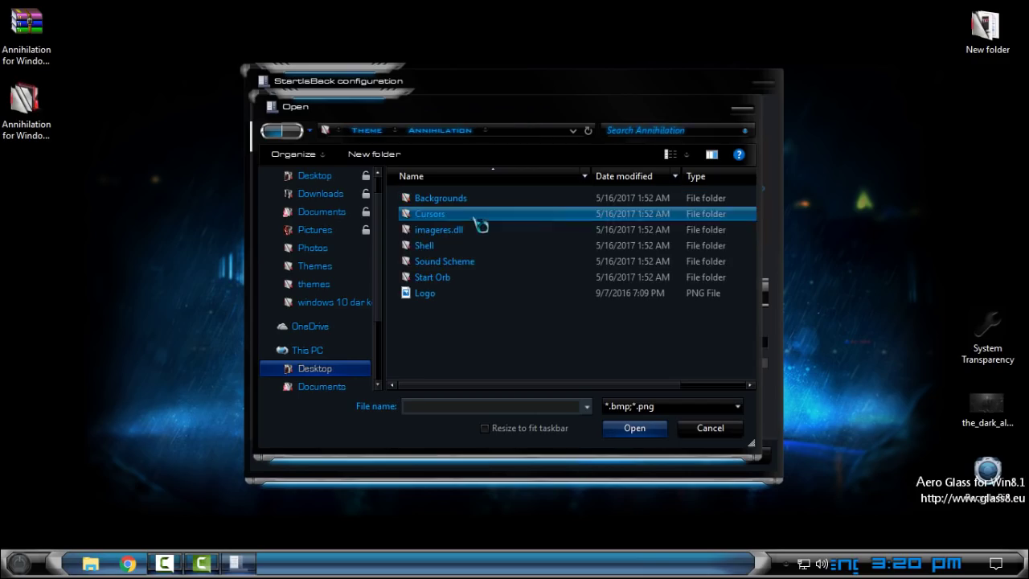
double_click(471, 277)
click(454, 238)
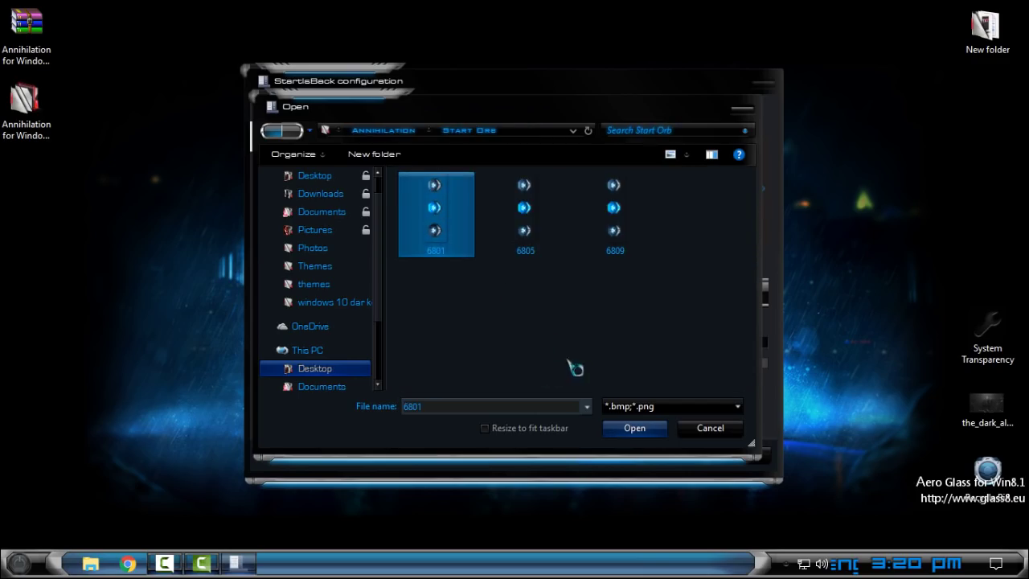
click(633, 432)
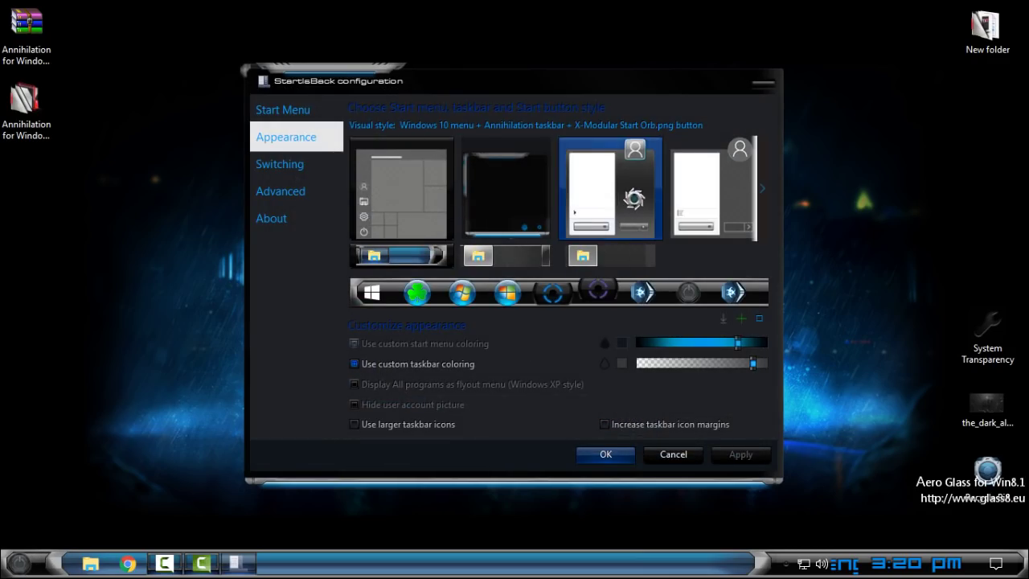
Choose the 6801.png Start button alongside the Windows 10 menu style and apply it
click(734, 292)
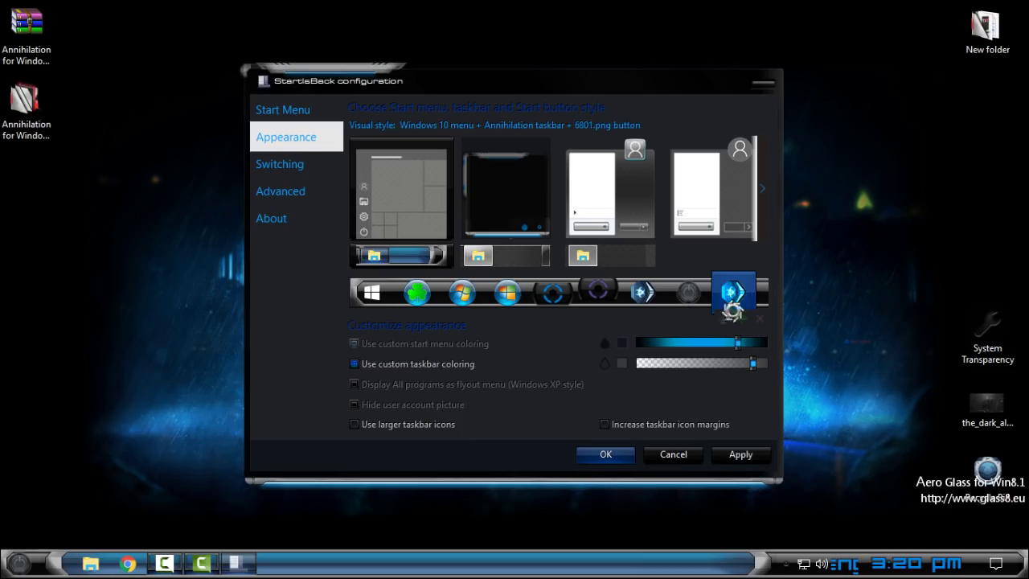
click(740, 453)
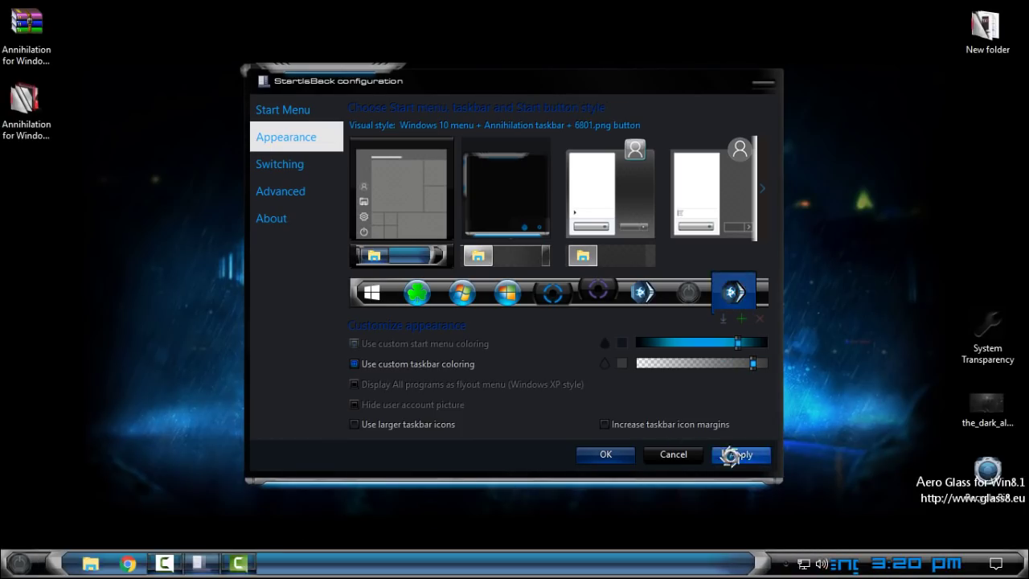
click(738, 453)
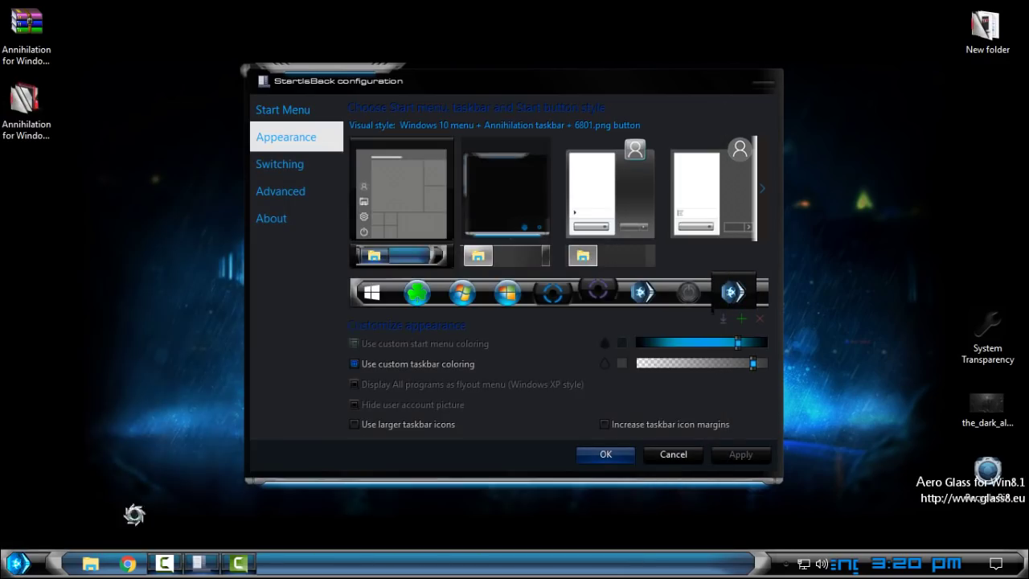
Apply the Annihilation Start menu style, and apply the 6801.png Start button with it
click(501, 212)
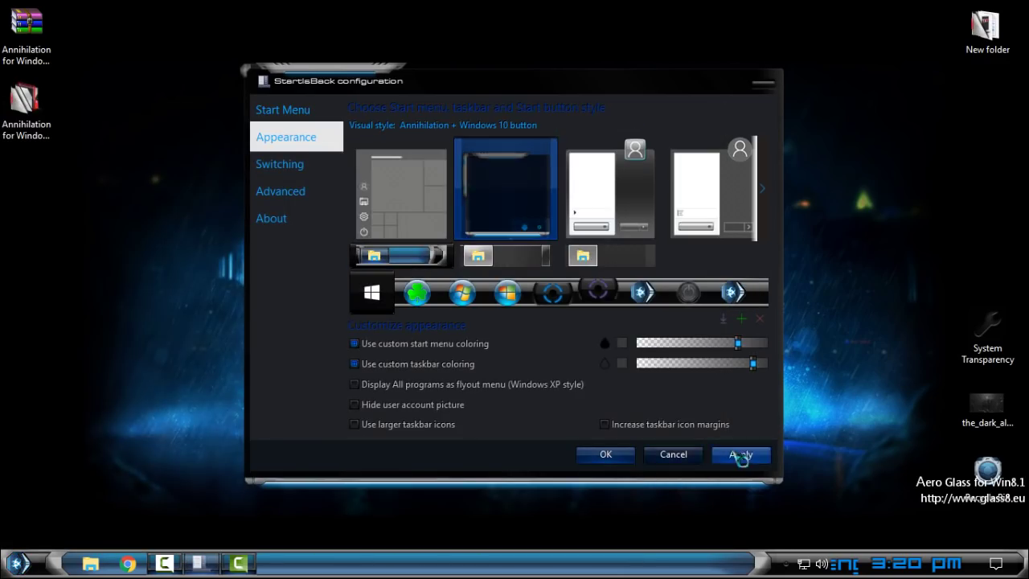
click(740, 454)
click(40, 567)
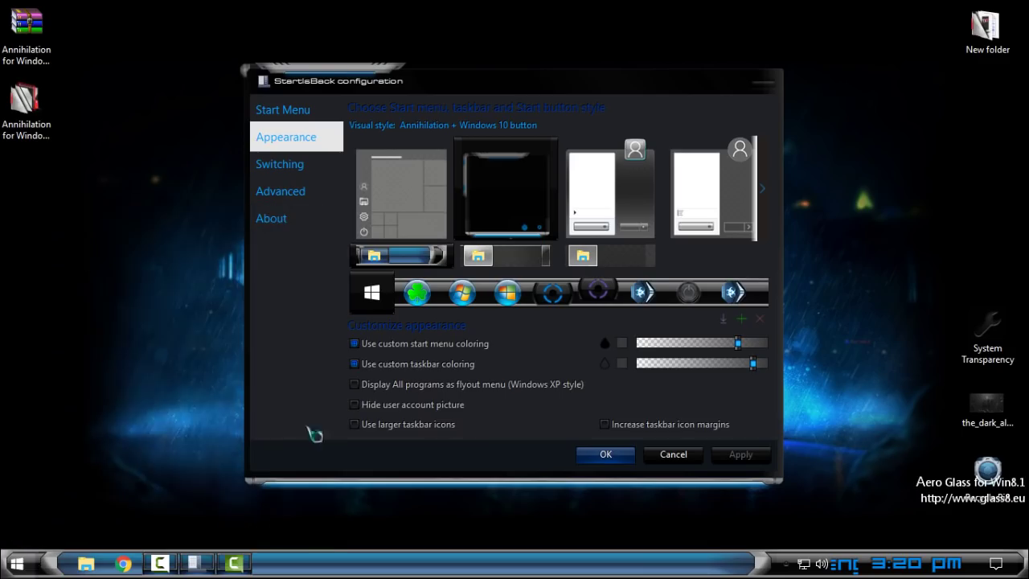
click(732, 291)
click(740, 454)
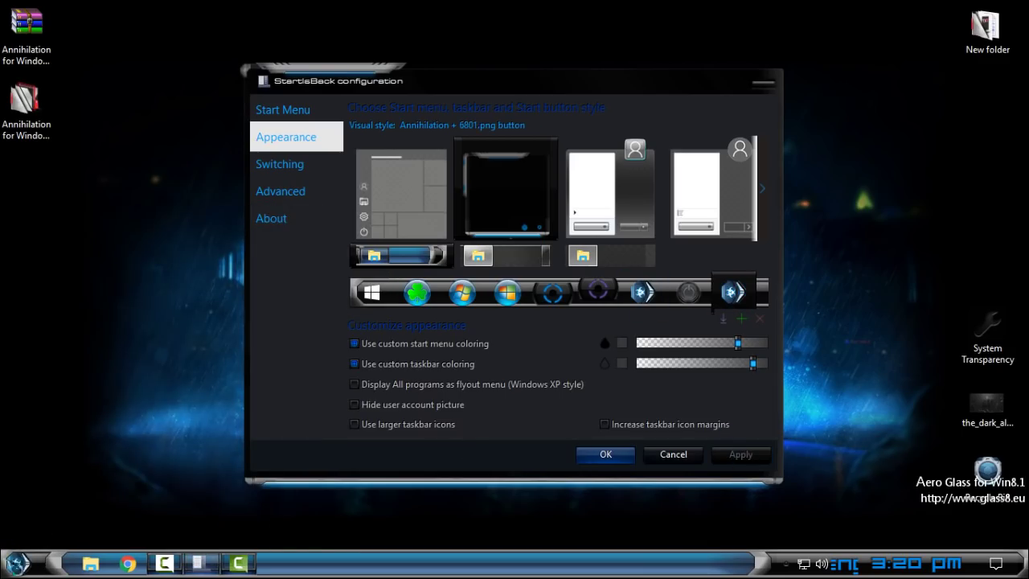
Close the StartIsBack configuration and check the restyled Start menu
click(19, 563)
click(19, 563)
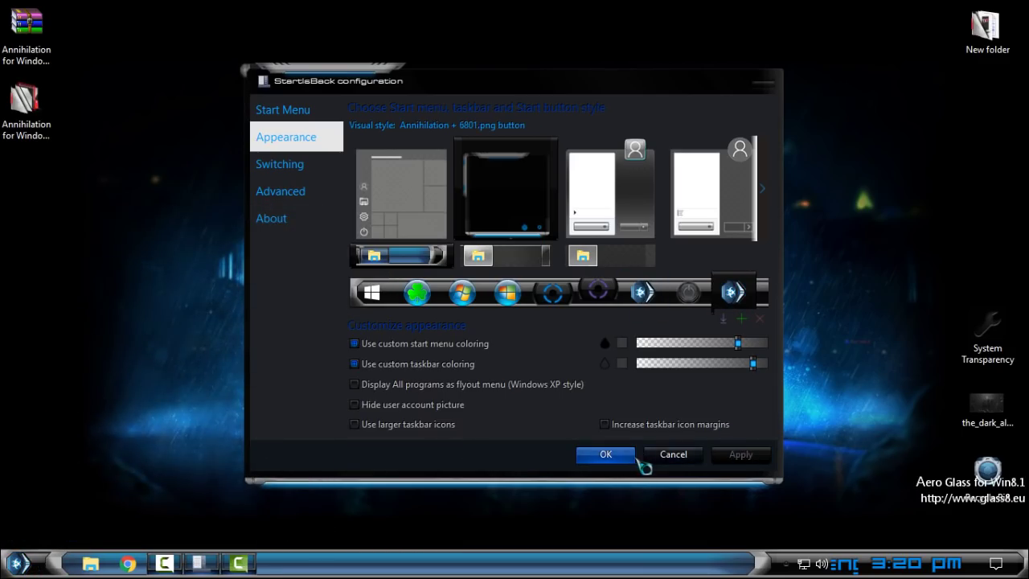
click(636, 460)
click(24, 566)
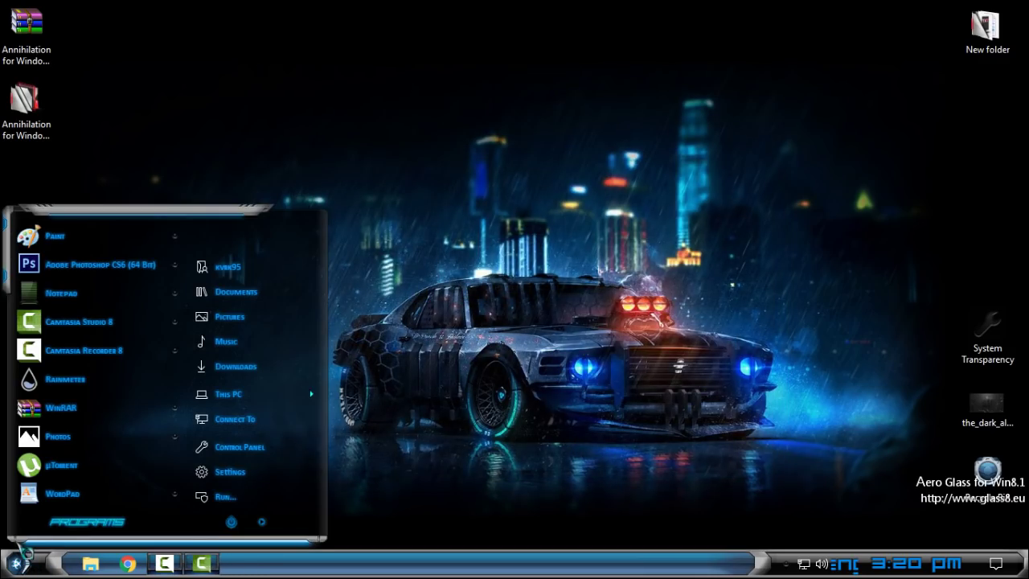
key(Escape)
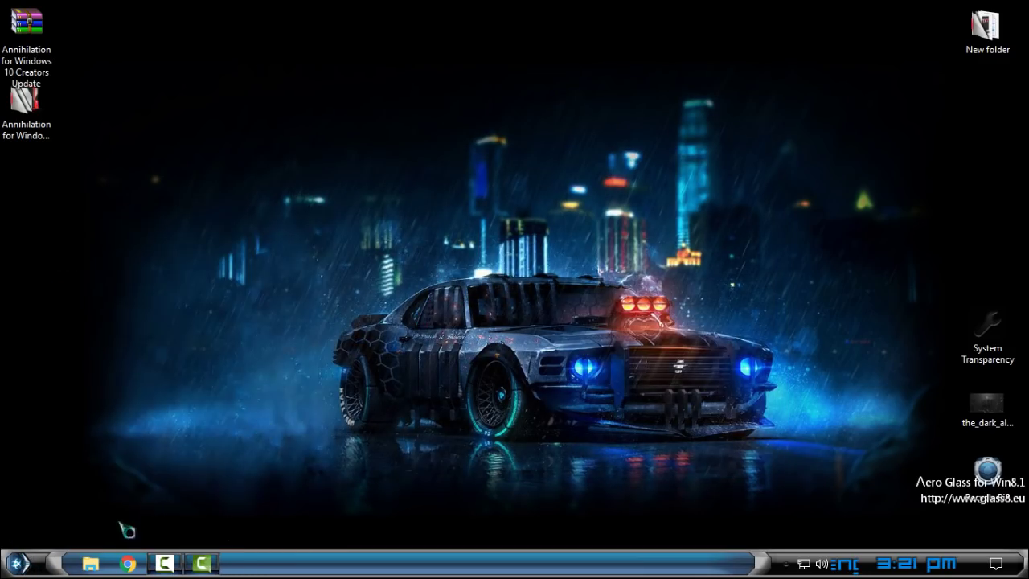
Launch System Transparency from the desktop and dismiss its notification
click(979, 339)
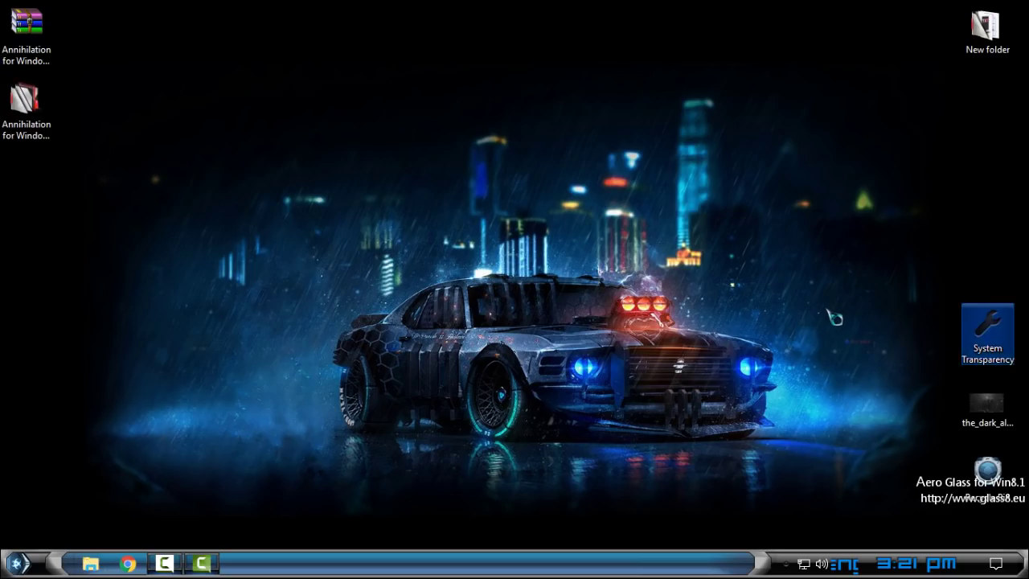
click(804, 472)
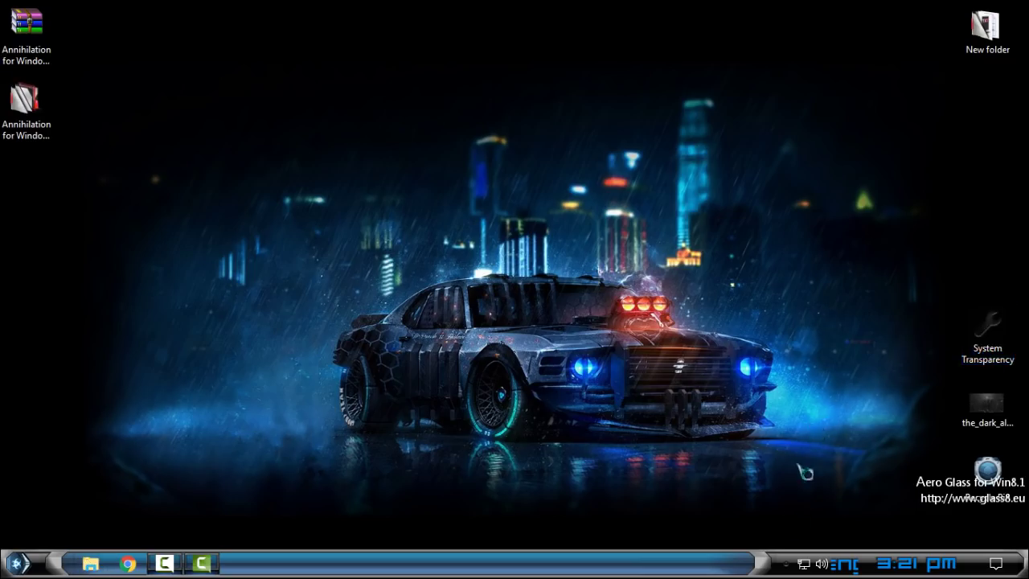
click(786, 564)
click(932, 360)
right_click(784, 295)
click(804, 345)
click(986, 331)
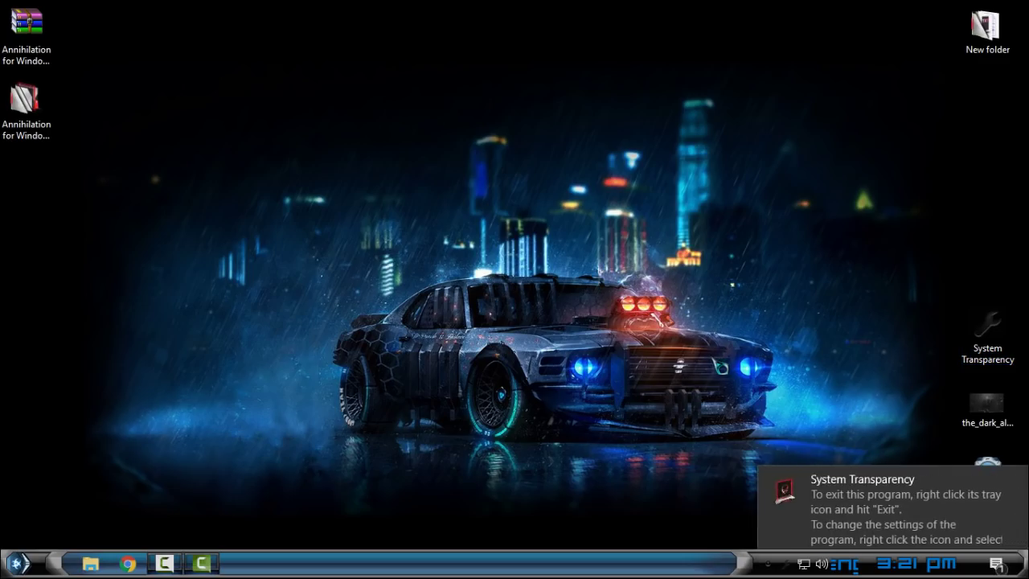
click(847, 527)
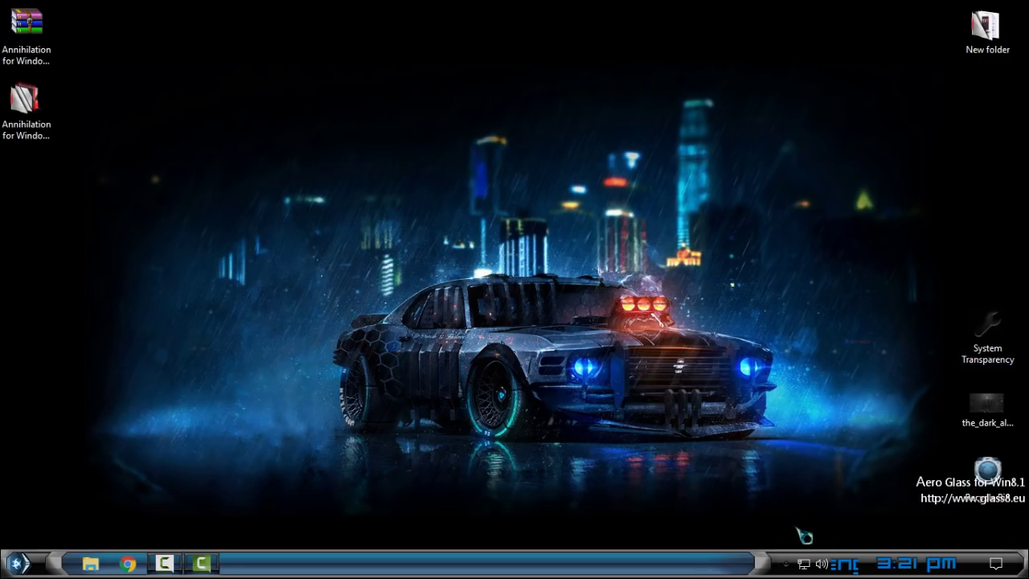
Open the System Transparency settings window from its tray icon, move the window aside, and show the tray icon's menu again
click(788, 564)
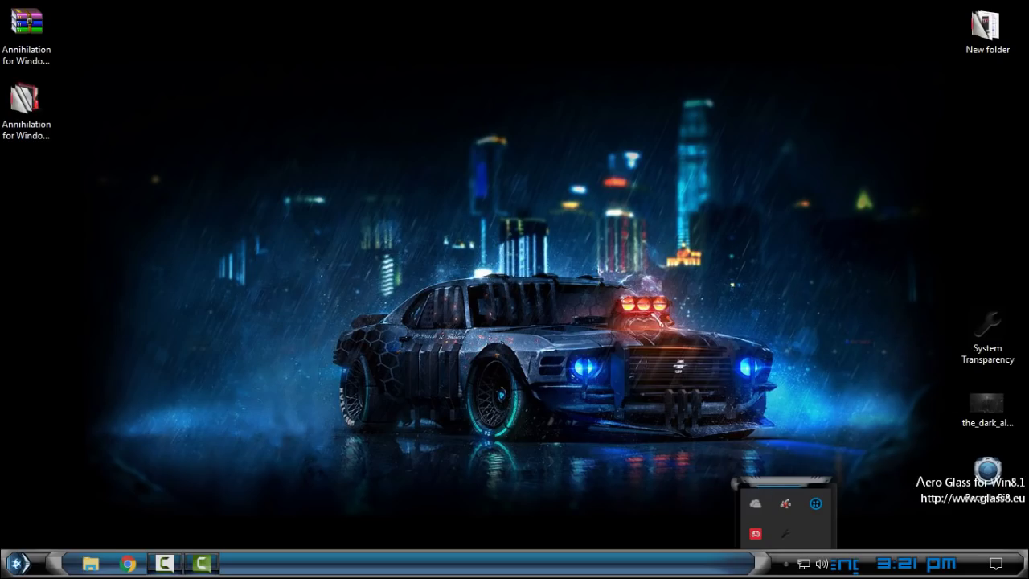
right_click(789, 533)
click(904, 489)
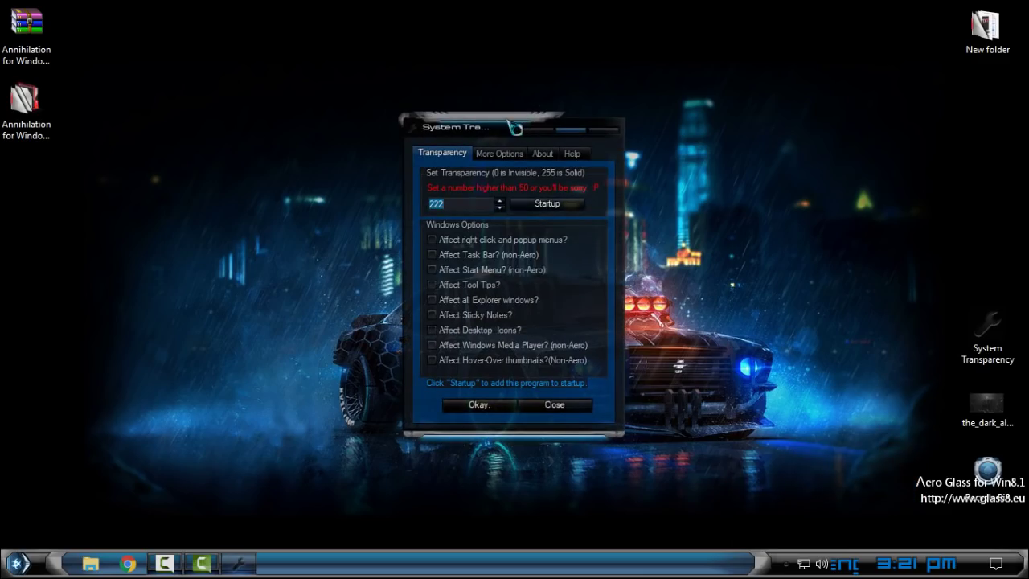
drag(515, 127, 749, 148)
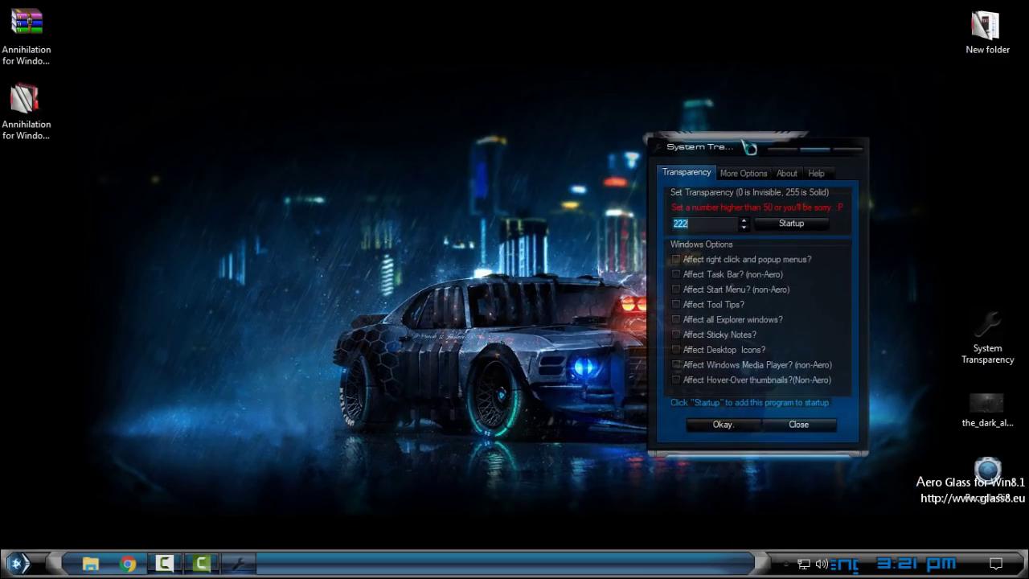
click(788, 564)
right_click(787, 536)
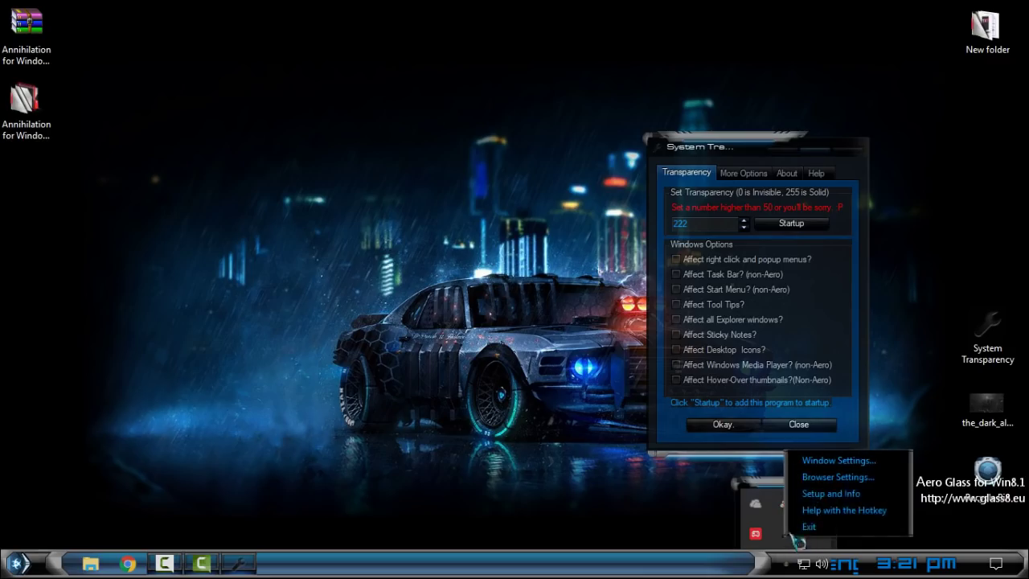
Set transparency to 225 for right click and popup menus, Task Bar and Start Menu, confirm it, and refresh the desktop
click(699, 223)
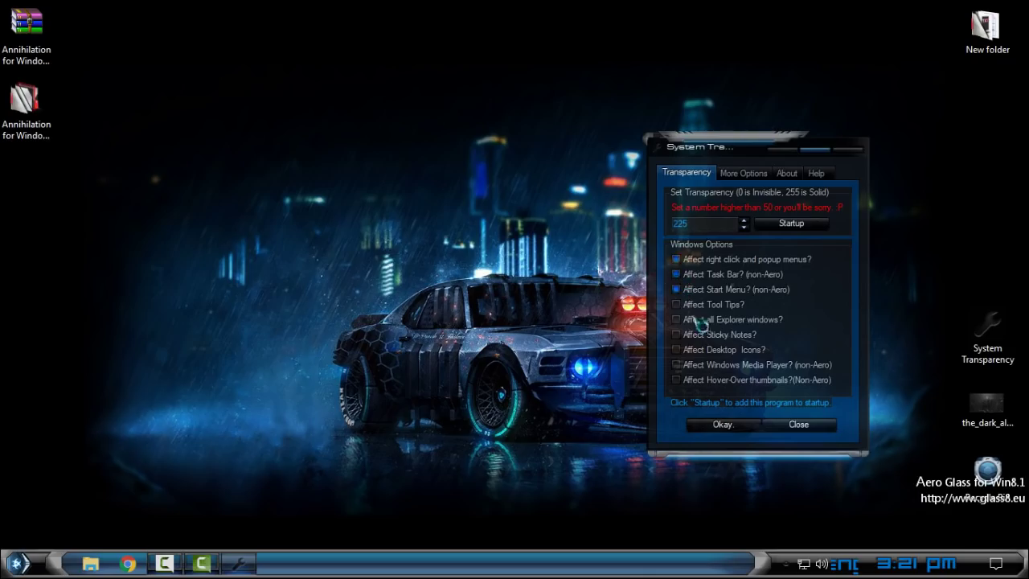
click(722, 426)
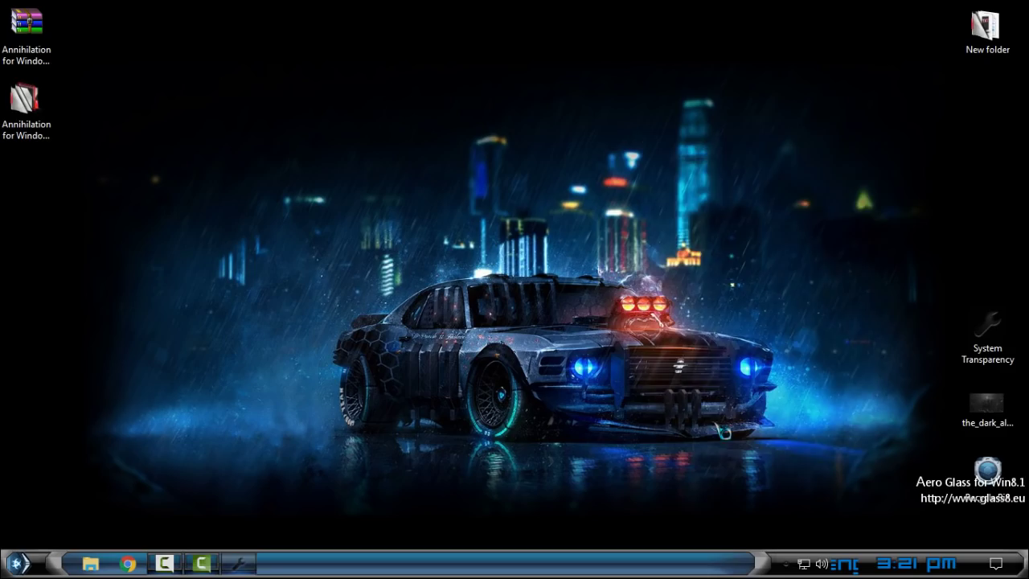
right_click(229, 90)
click(299, 161)
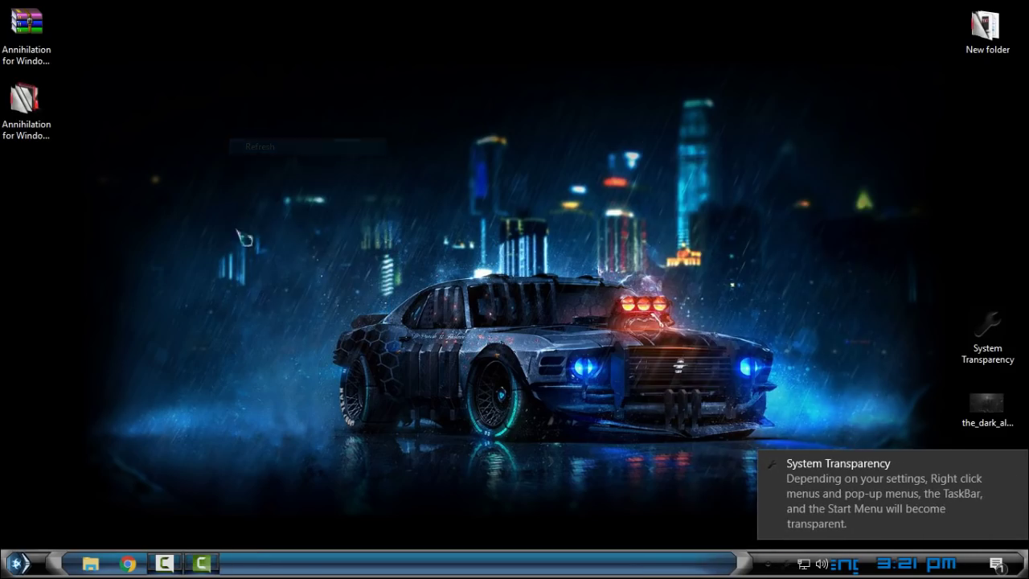
Open This PC in File Explorer and move its window around the desktop to examine the themed frame
click(90, 563)
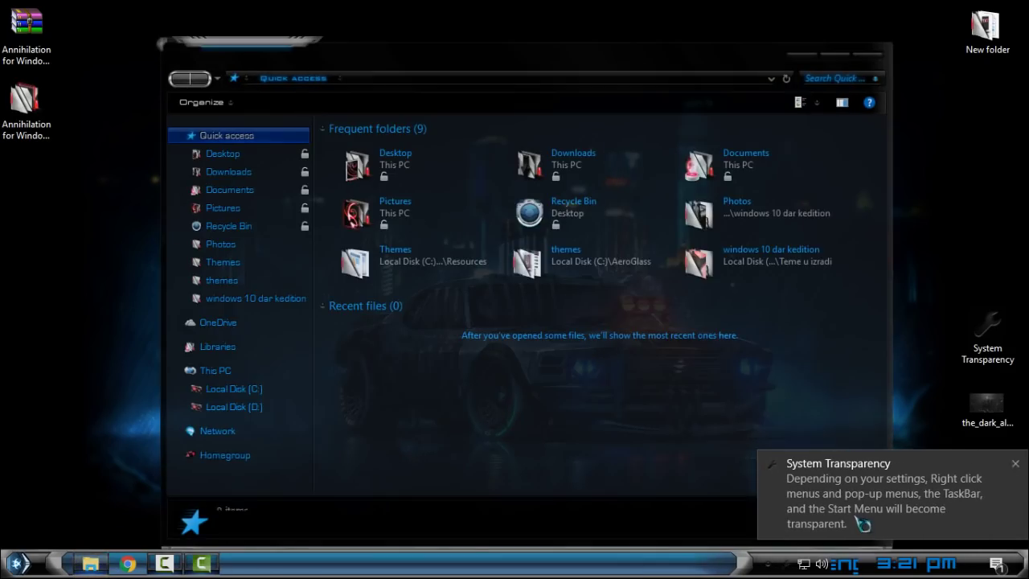
click(265, 372)
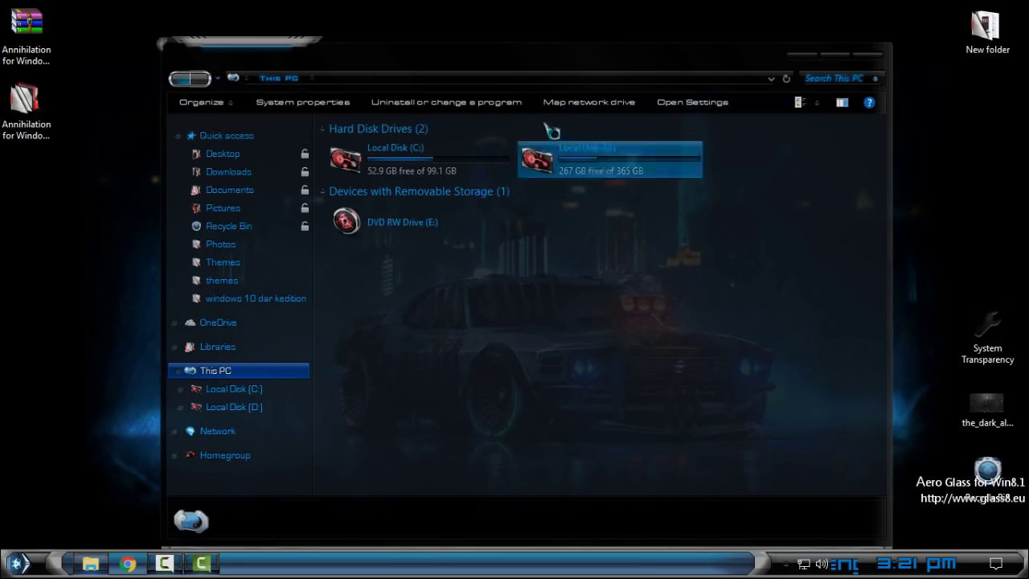
drag(587, 48, 692, 100)
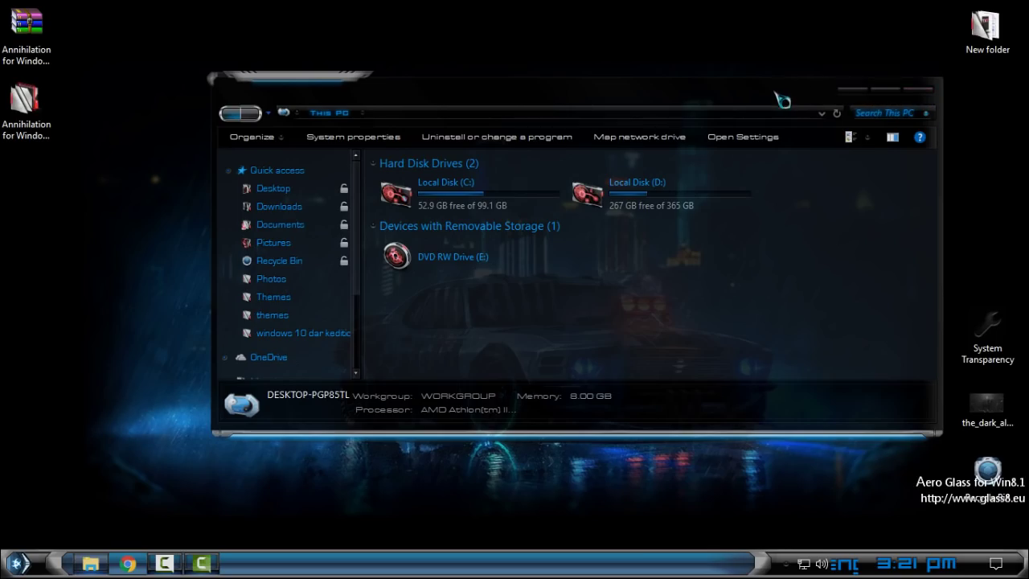
drag(778, 98, 707, 120)
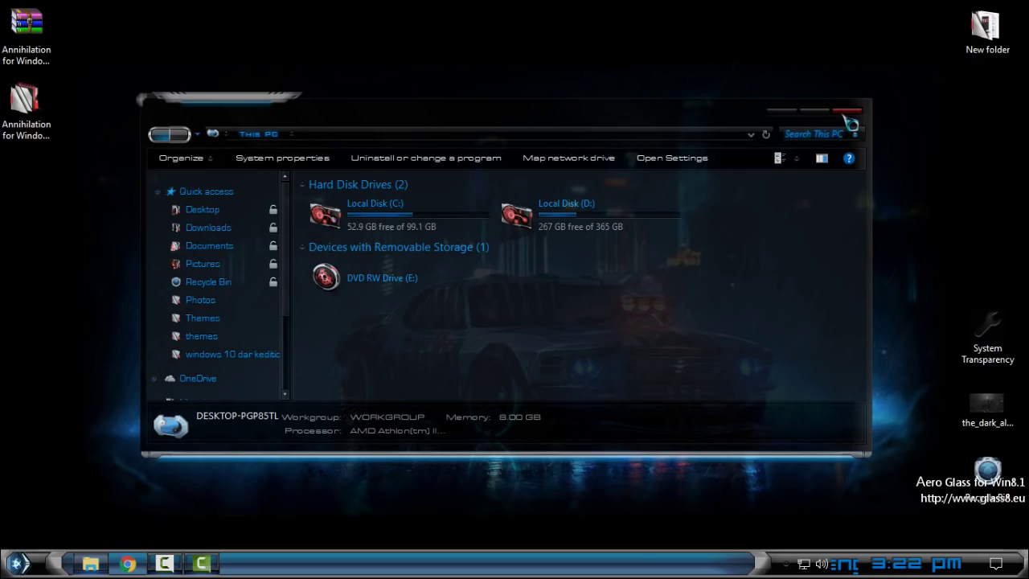
View the This PC window maximized and restored, close it, and refresh the desktop
click(828, 112)
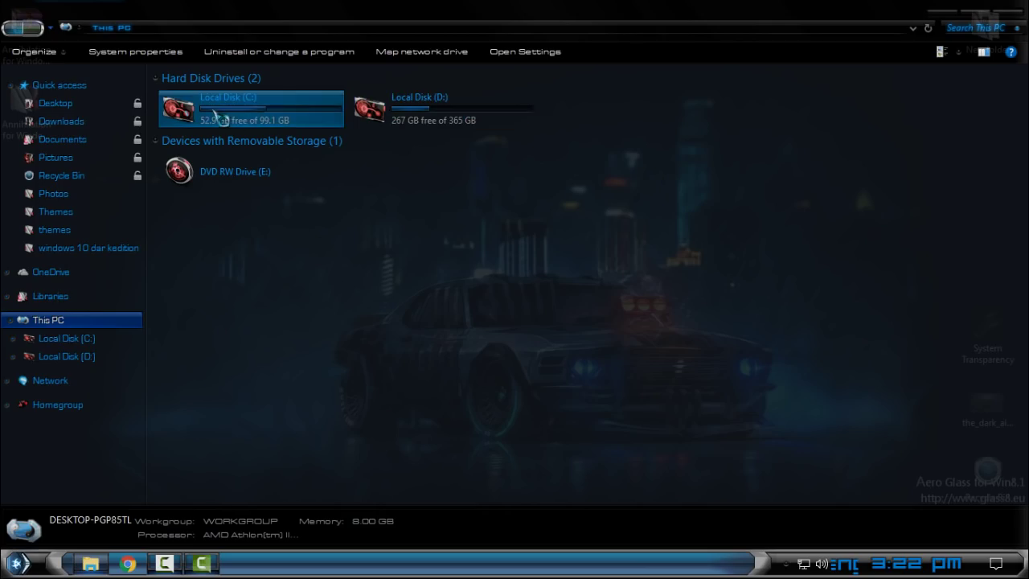
double_click(396, 9)
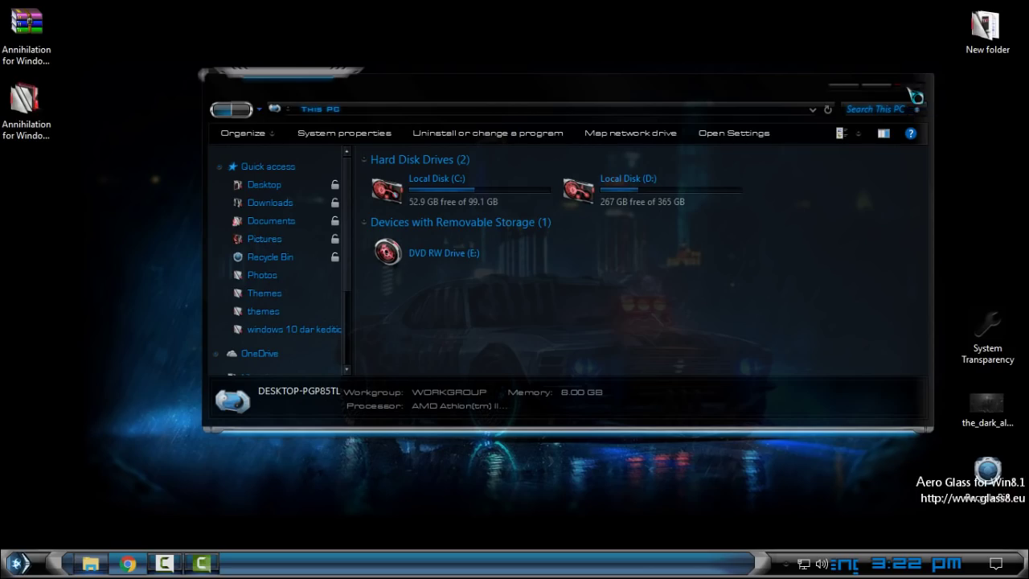
click(916, 97)
right_click(392, 83)
click(458, 140)
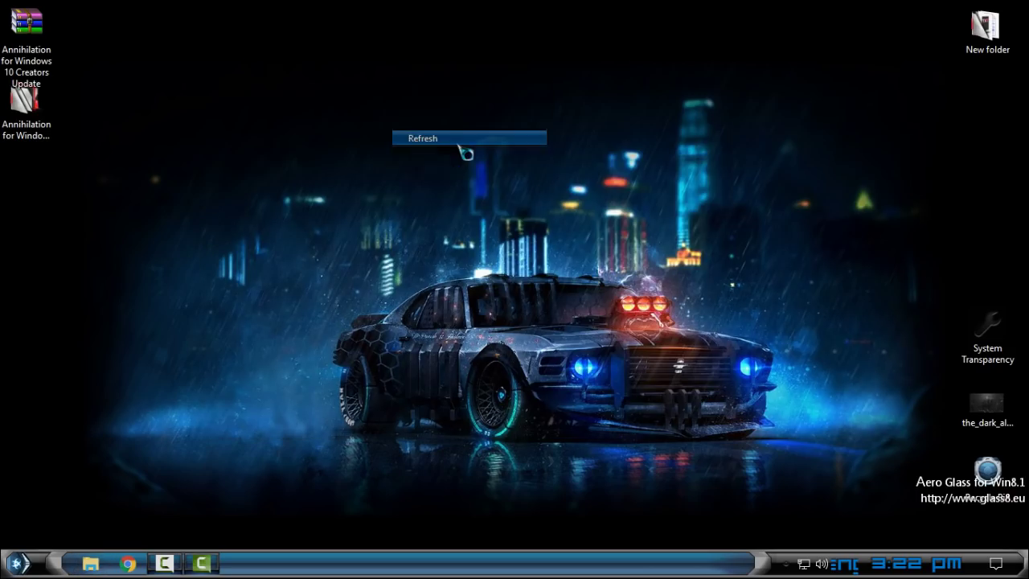
Cycle the desktop background to the next image five times to preview the theme's wallpapers
right_click(338, 61)
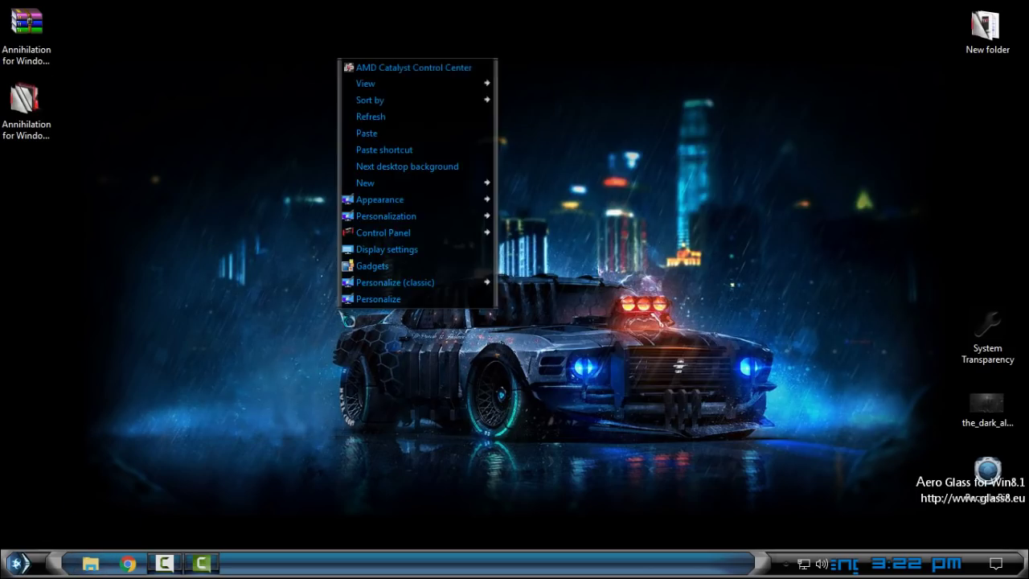
click(442, 169)
right_click(541, 150)
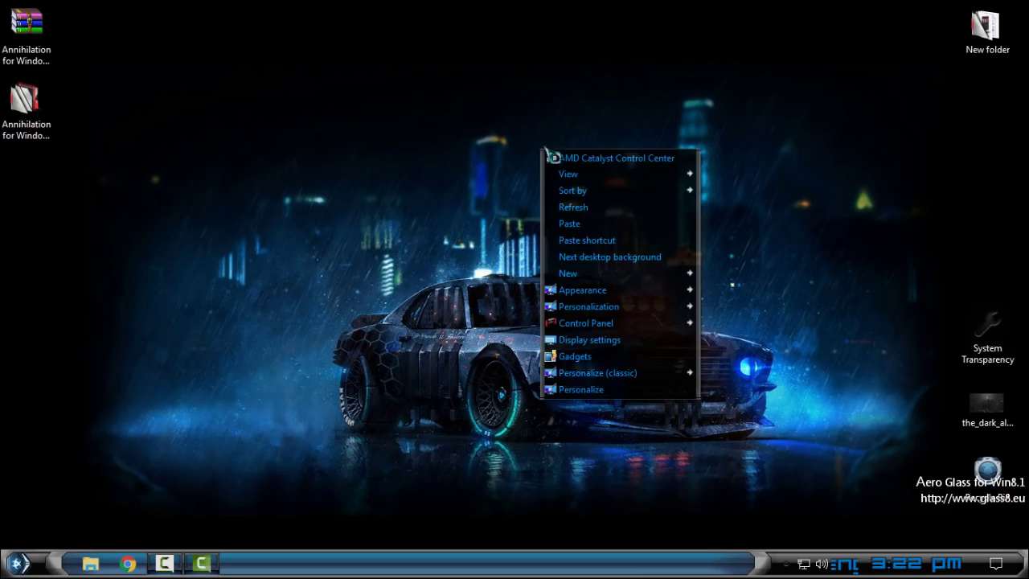
click(631, 257)
right_click(348, 135)
click(442, 243)
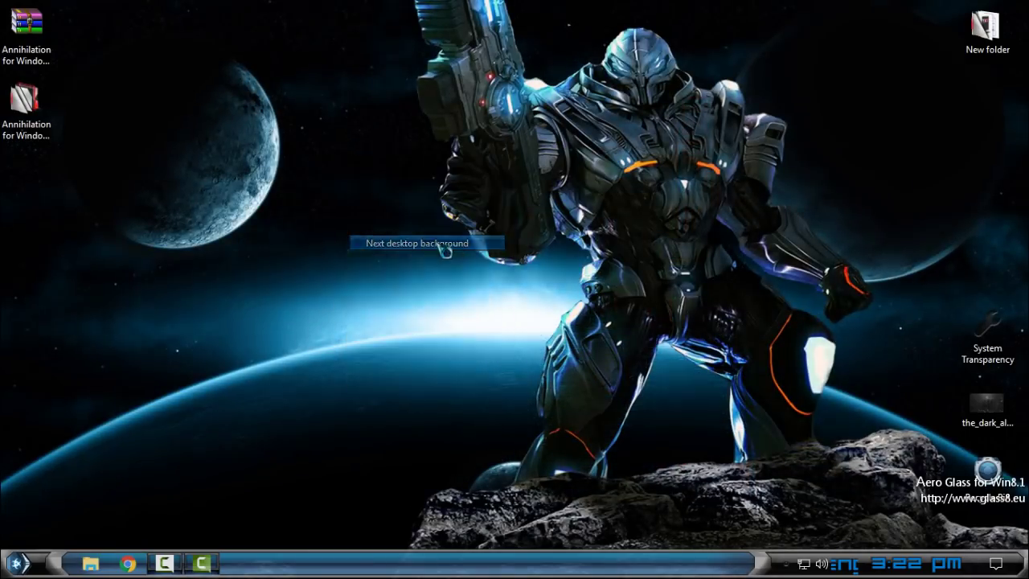
right_click(442, 123)
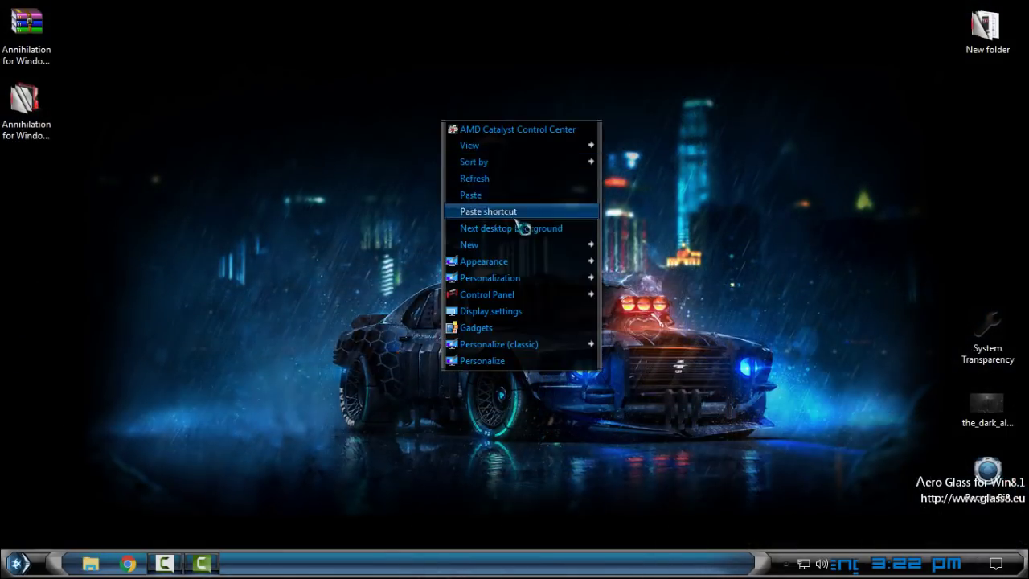
click(523, 228)
right_click(460, 151)
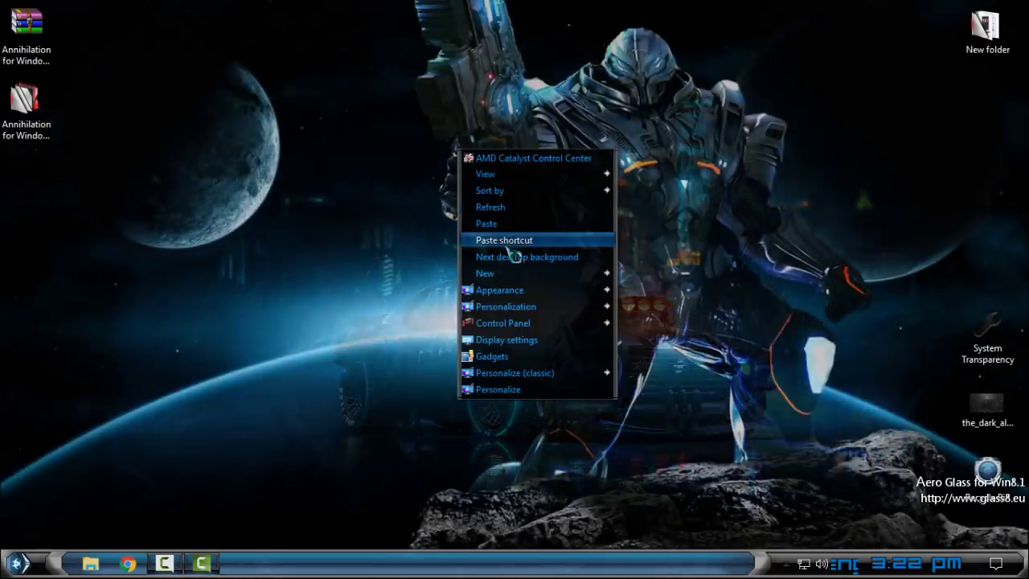
click(515, 256)
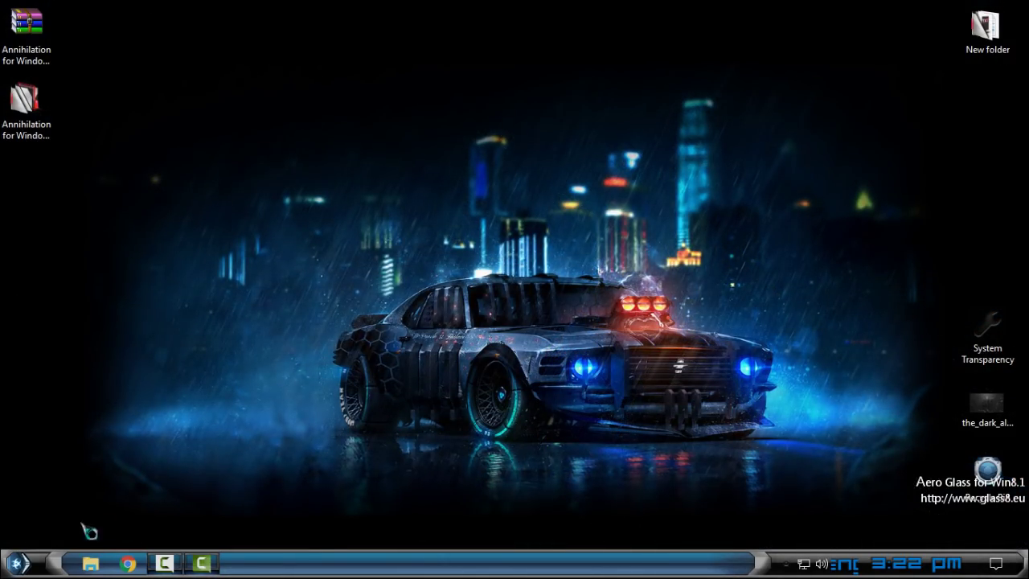
View the themed Start menu and close it, then open File Explorer, shift its window, and maximize it
click(17, 563)
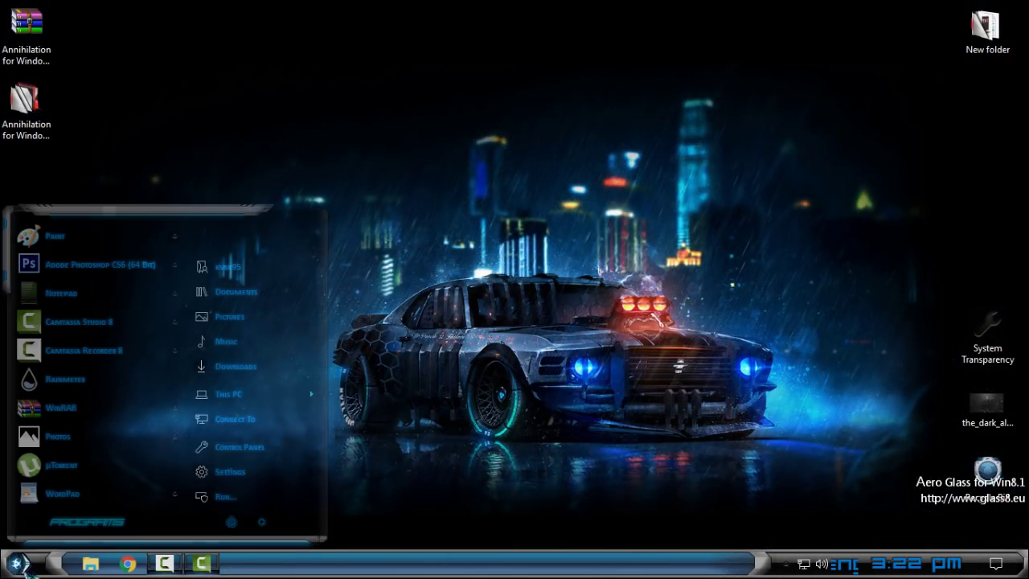
click(510, 357)
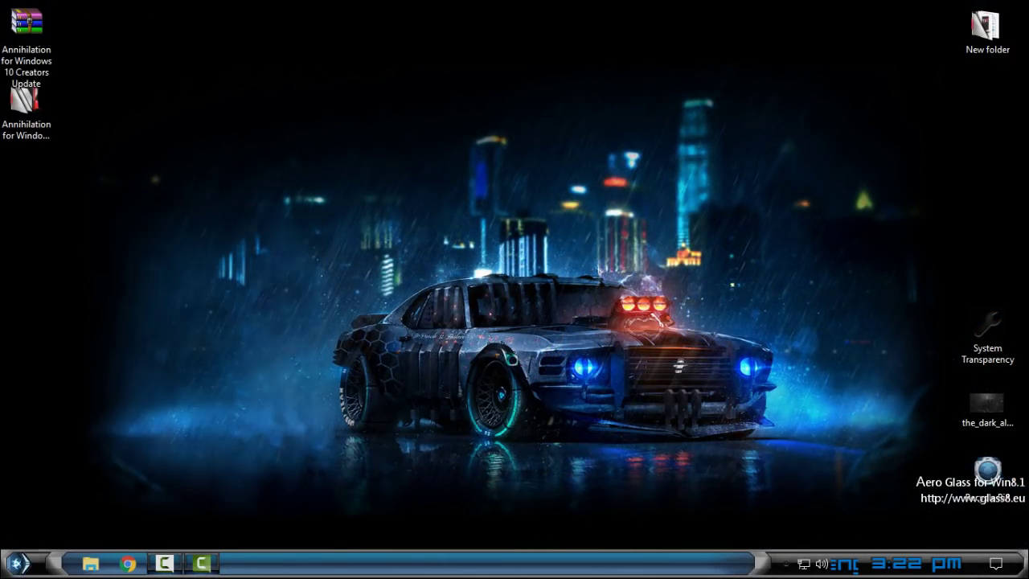
click(91, 564)
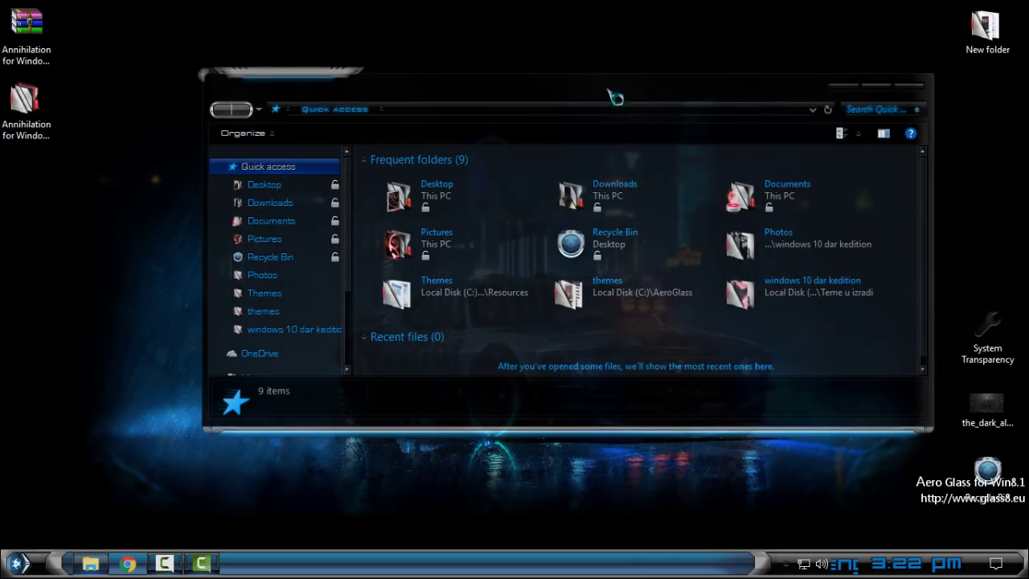
mouse_move(612, 97)
mouse_down()
mouse_move(489, 120)
mouse_move(669, 90)
mouse_move(631, 89)
mouse_up()
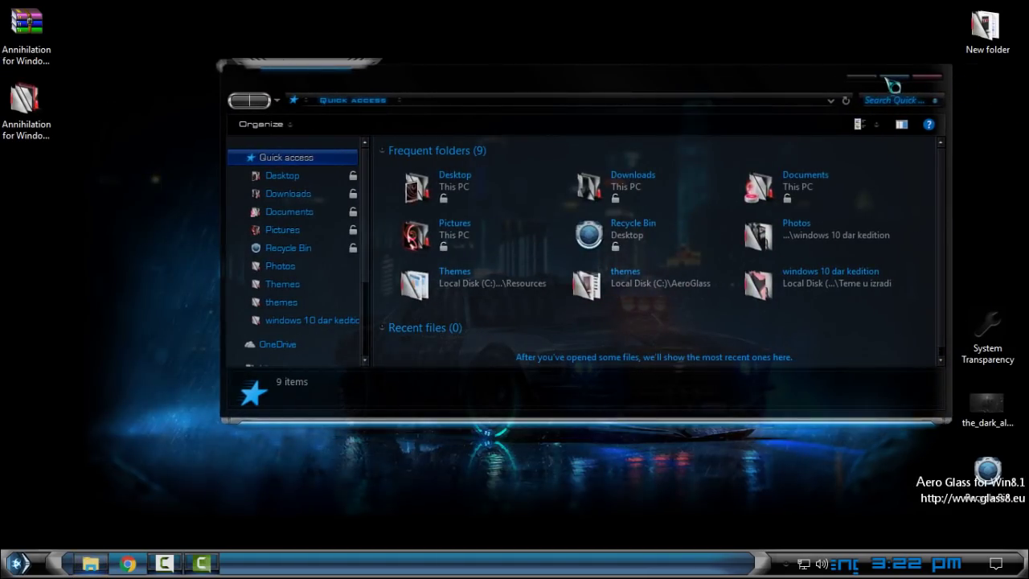
click(907, 80)
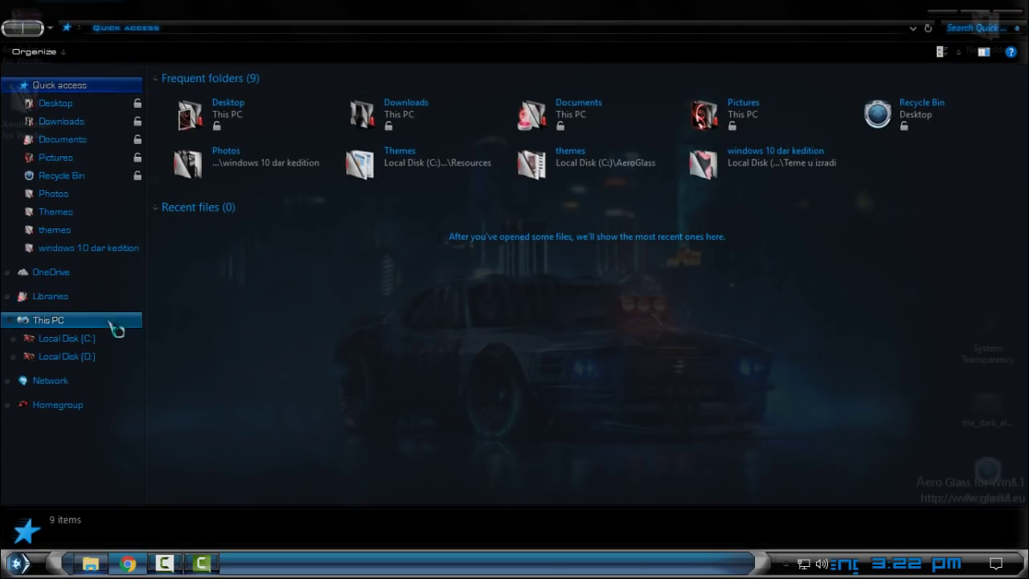
Open Local Disk (C:) from This PC in separate windows and spread the overlapping windows across the desktop to examine their transparency
click(113, 324)
double_click(253, 104)
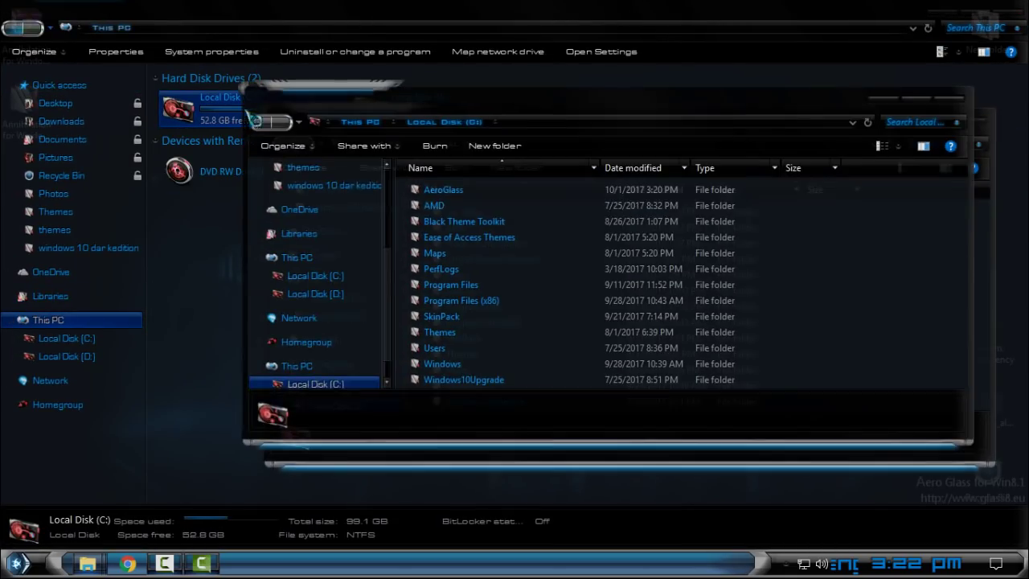
drag(598, 110, 627, 138)
drag(563, 8, 655, 184)
click(593, 175)
drag(592, 175, 804, 60)
click(826, 448)
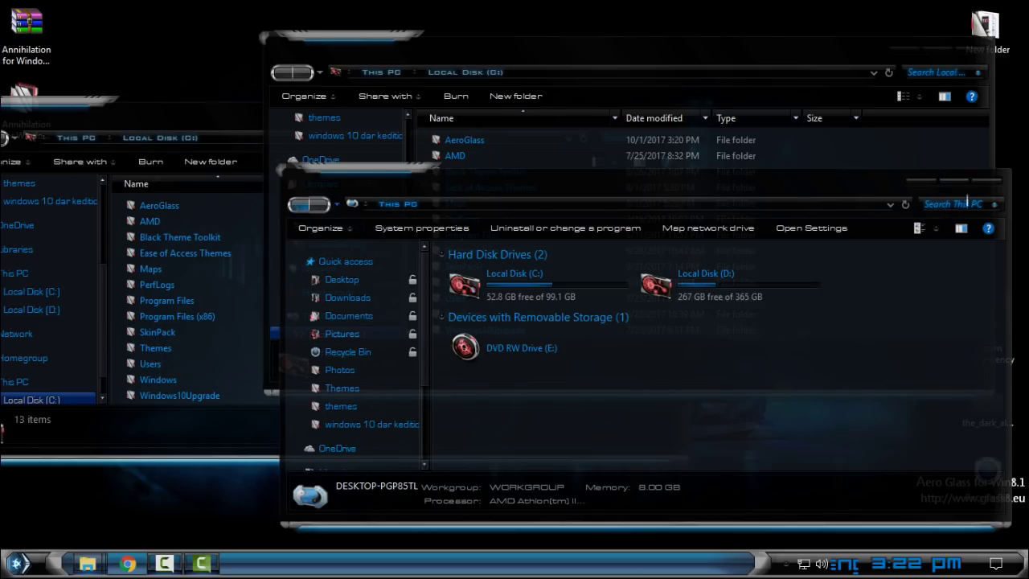
Close the This PC window and maximize the Local Disk (C:) window behind it
click(973, 182)
click(923, 48)
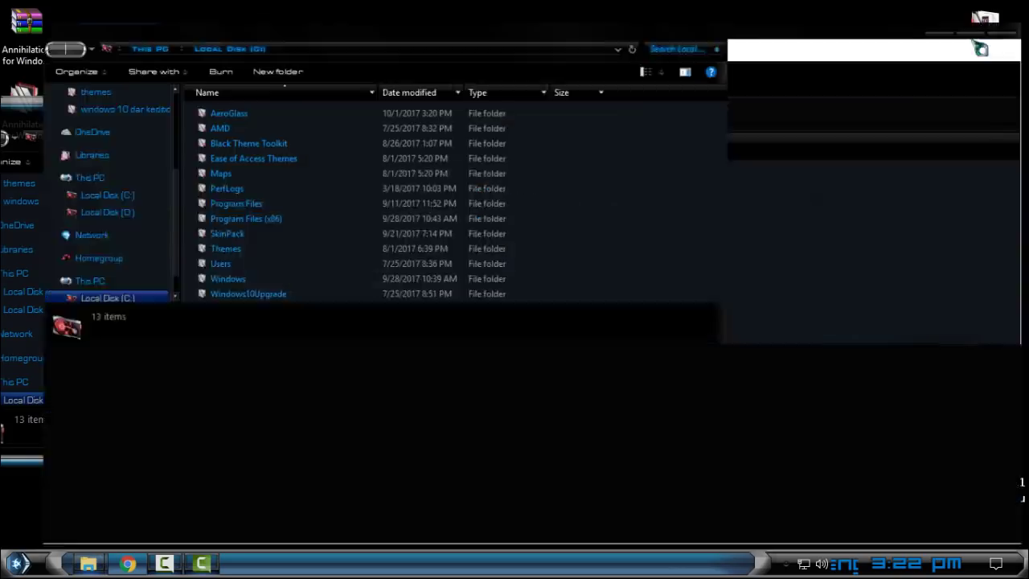